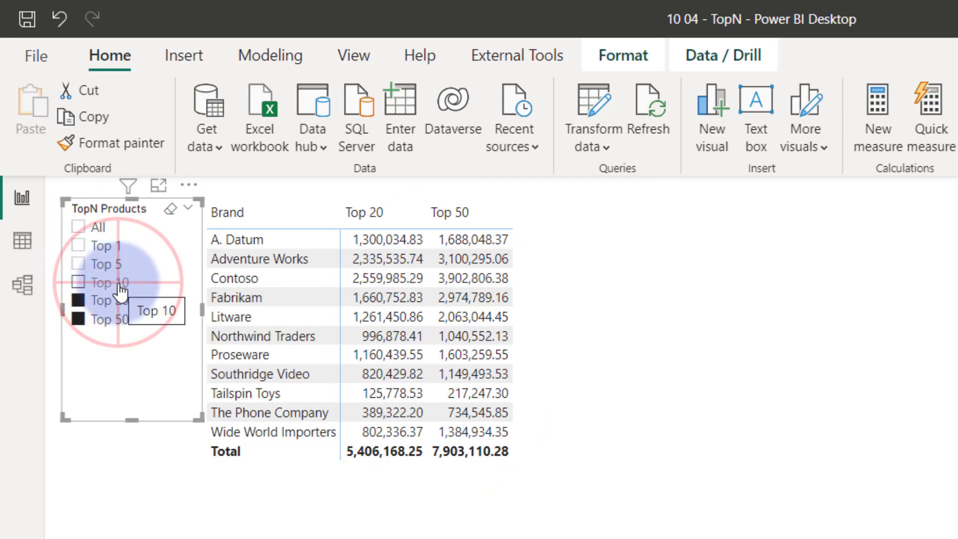
Compare Top 10, Top 20 and Top 50 brand sales, ending with all three selected together
click(119, 283)
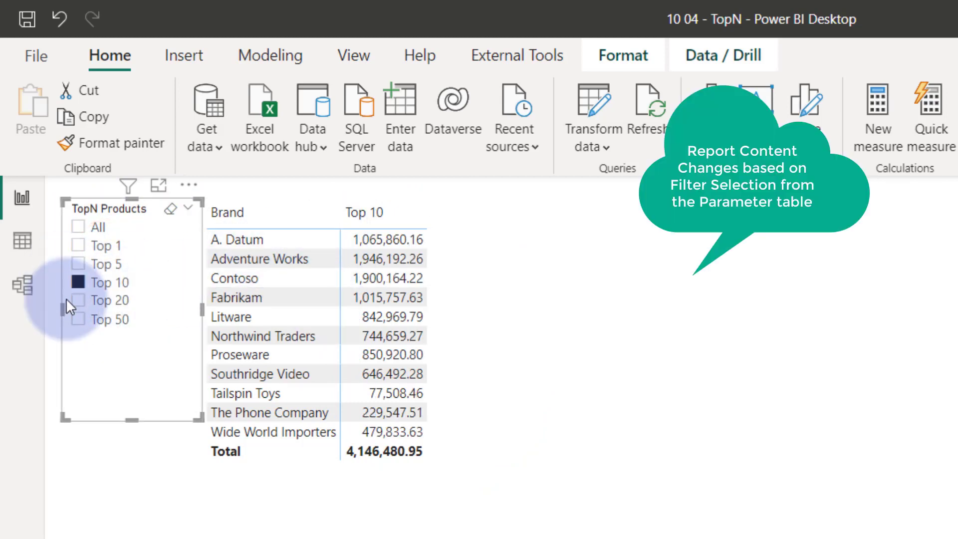
click(90, 300)
click(107, 318)
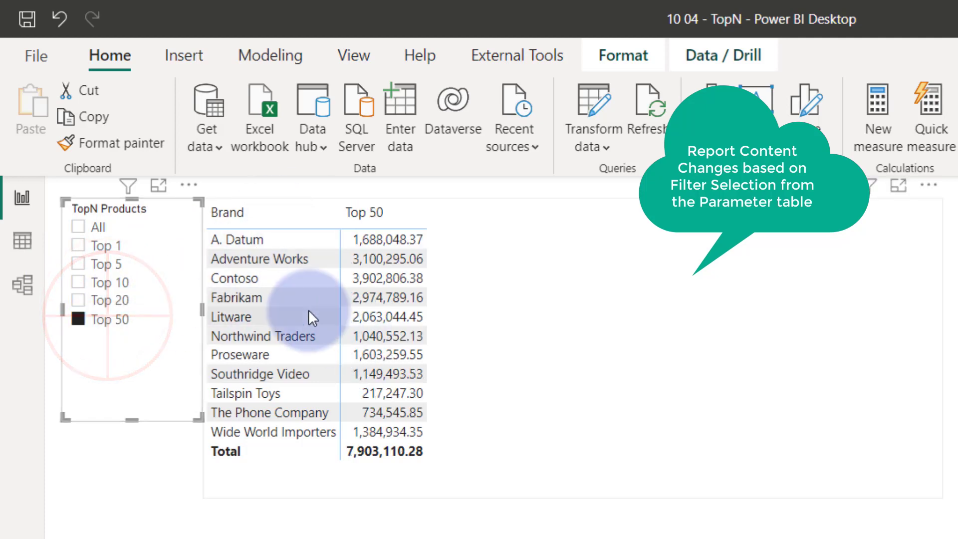
ctrl+click(102, 300)
ctrl+click(102, 282)
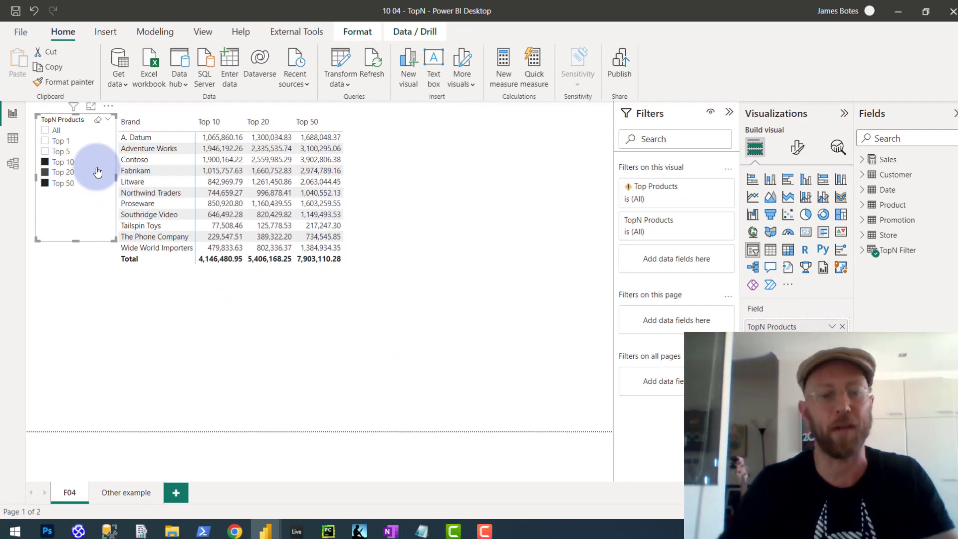
key(alt+Tab)
key(alt+Tab)
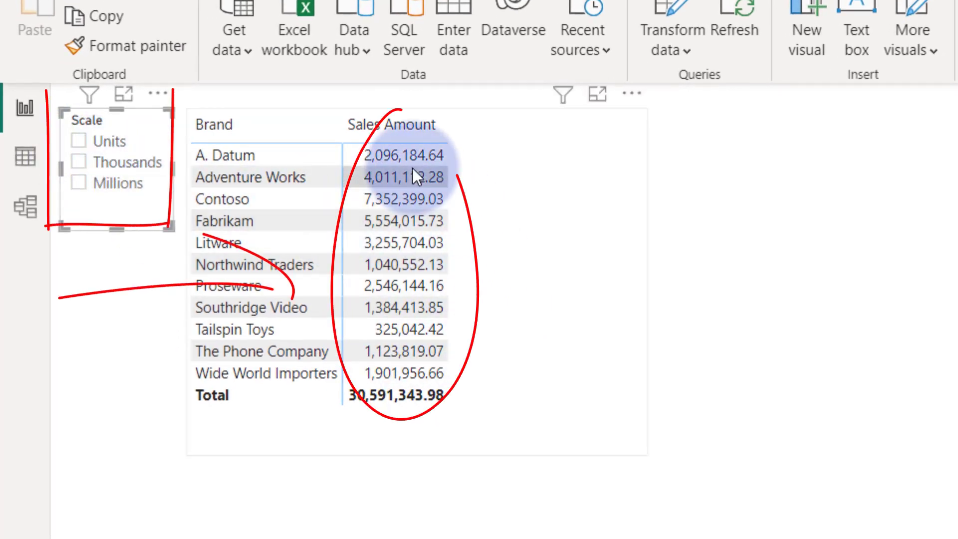
Cycle the Scale slicer through Millions and Thousands back to units, then go to the Multiple indepent parameters report
click(78, 184)
click(78, 162)
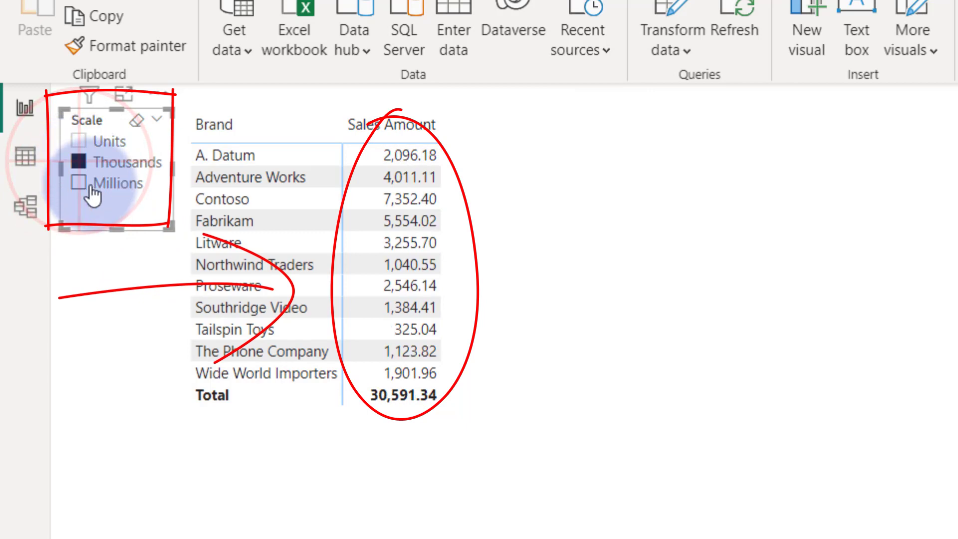
click(79, 162)
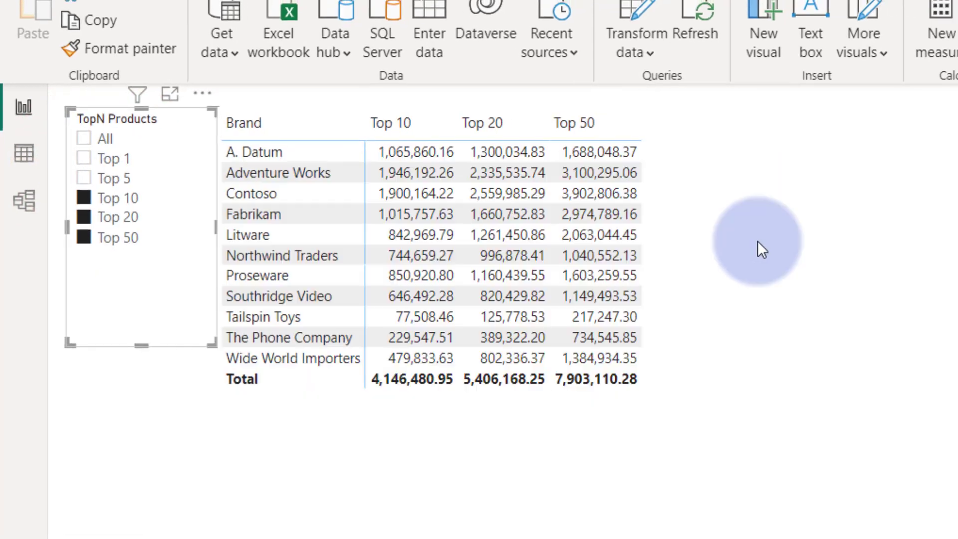
key(alt+Tab)
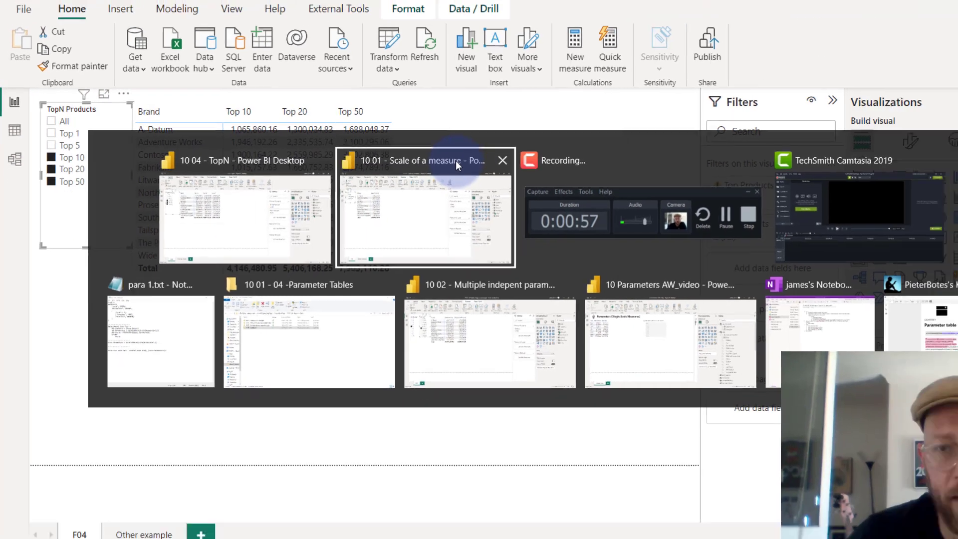
key(alt+Tab)
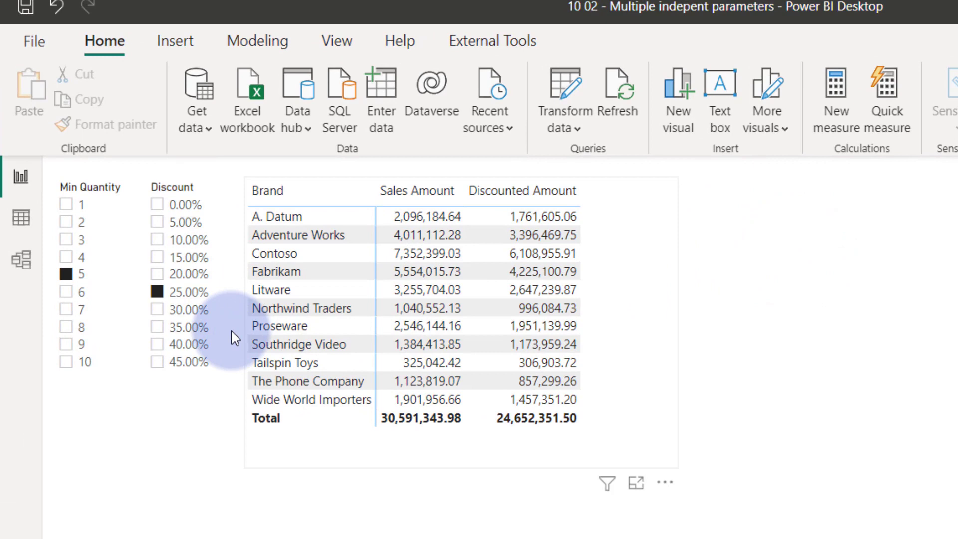
Set Min Quantity to 3, try 5%, 20% and 25% discounts, then switch to 10 Parameters AW_video
click(65, 241)
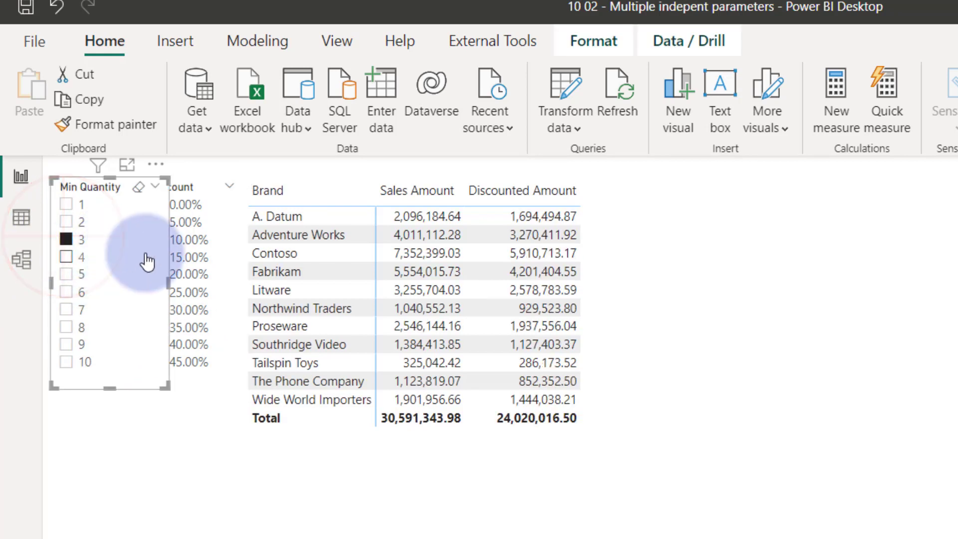
click(232, 229)
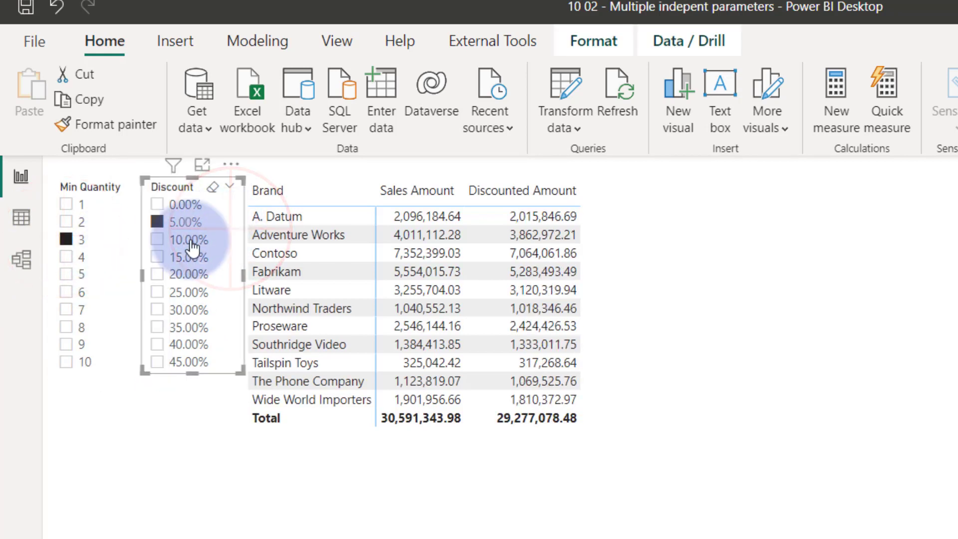
click(157, 274)
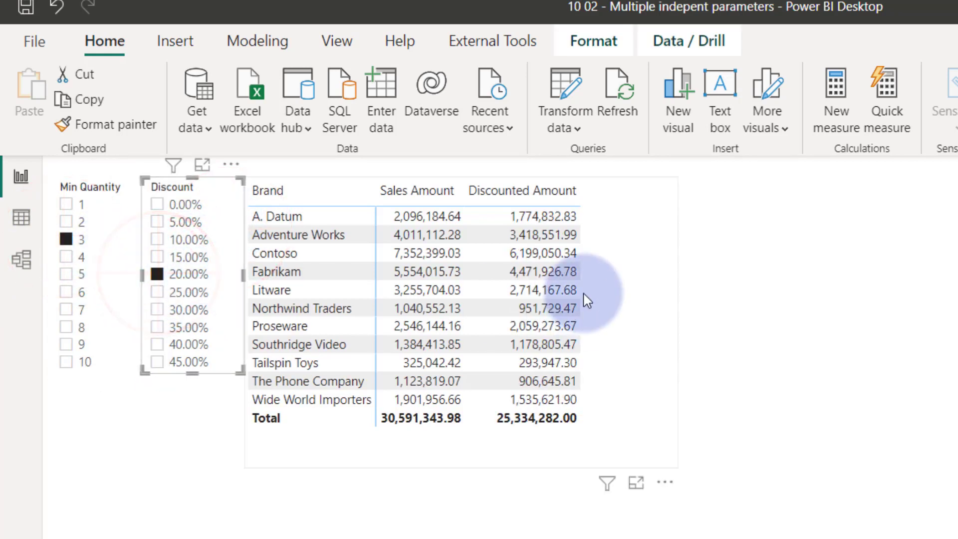
click(160, 293)
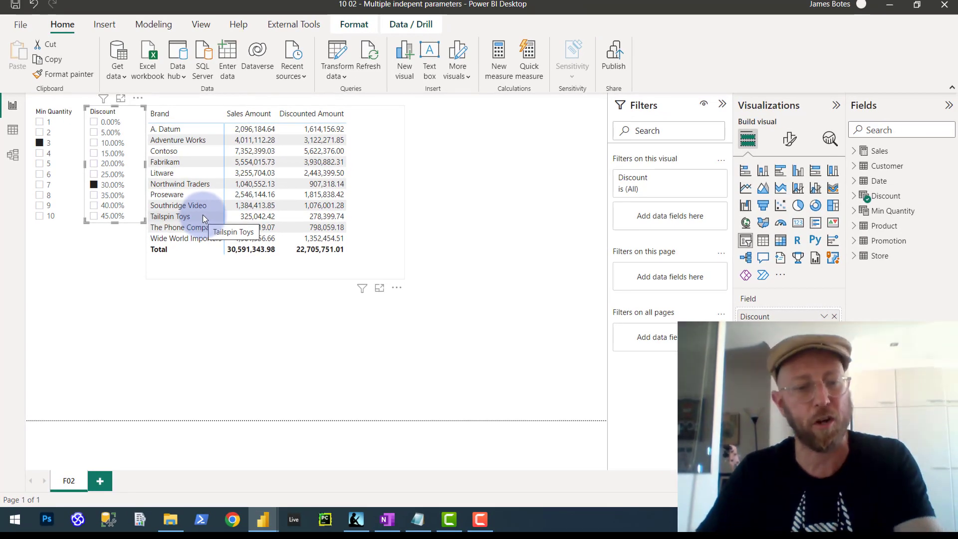
click(88, 432)
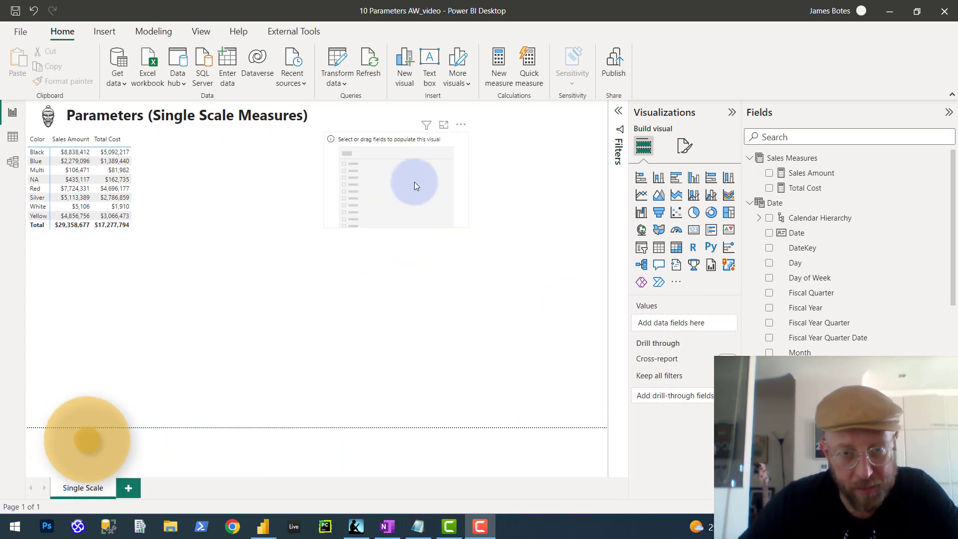
Move the empty slicer closer to the table, then collapse the Date table formula in Data view
drag(415, 186, 294, 186)
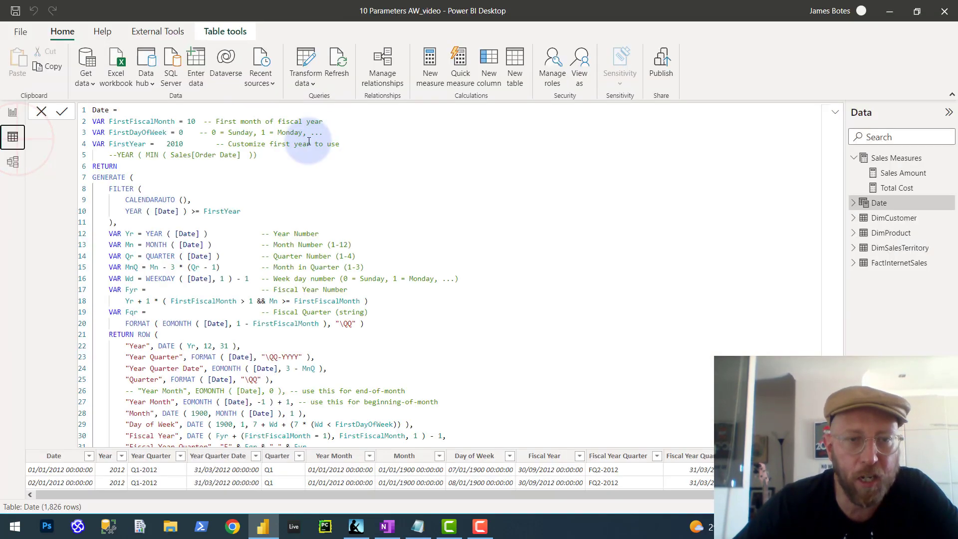
click(837, 116)
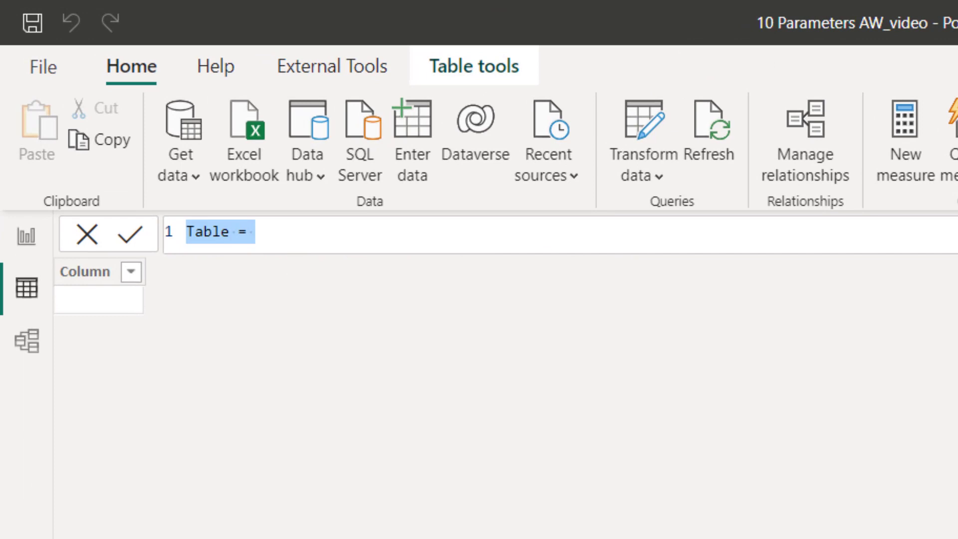
Replace the 'Table =' formula with the pasted Scale DATATABLE definition
click(271, 229)
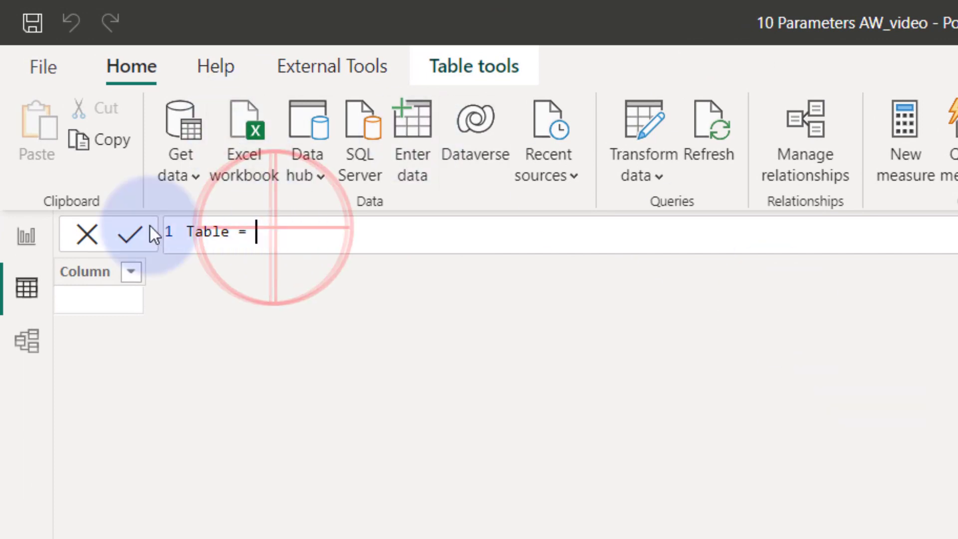
key(ctrl+a)
text(Scale = DATATABLE(     "Scale", STRING,     "Denominator", INTEGER,     {         {"Units", 1},         {"Thousands", 1000},         {"Millions", 1000000}     } ))
Walk through the formula's Scale STRING and Denominator INTEGER columns and its Units, Thousands and Millions rows
double_click(235, 255)
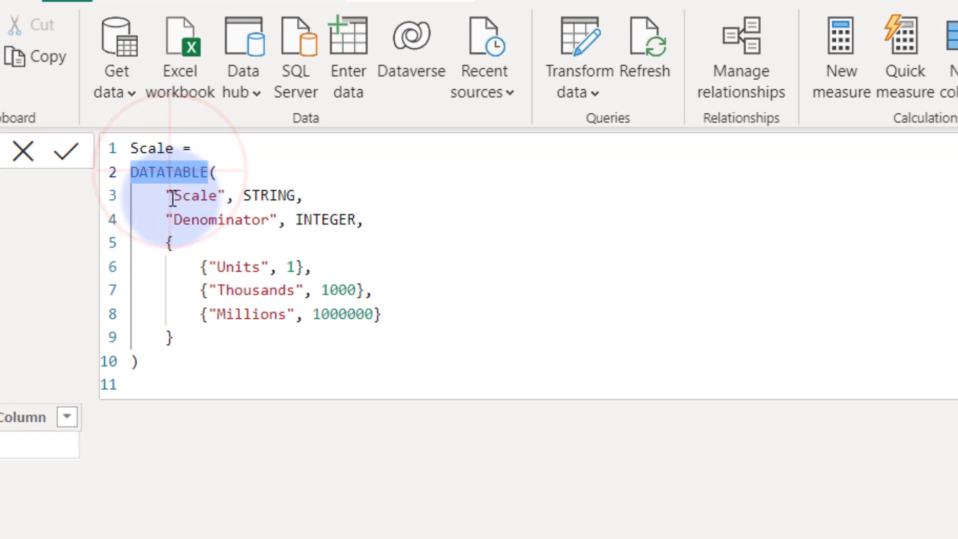
drag(172, 199, 398, 222)
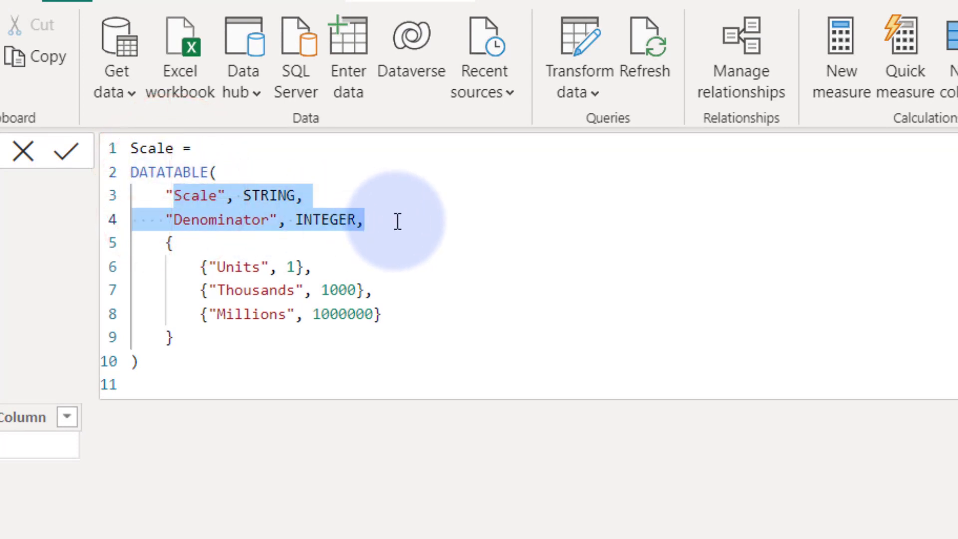
click(192, 198)
double_click(269, 198)
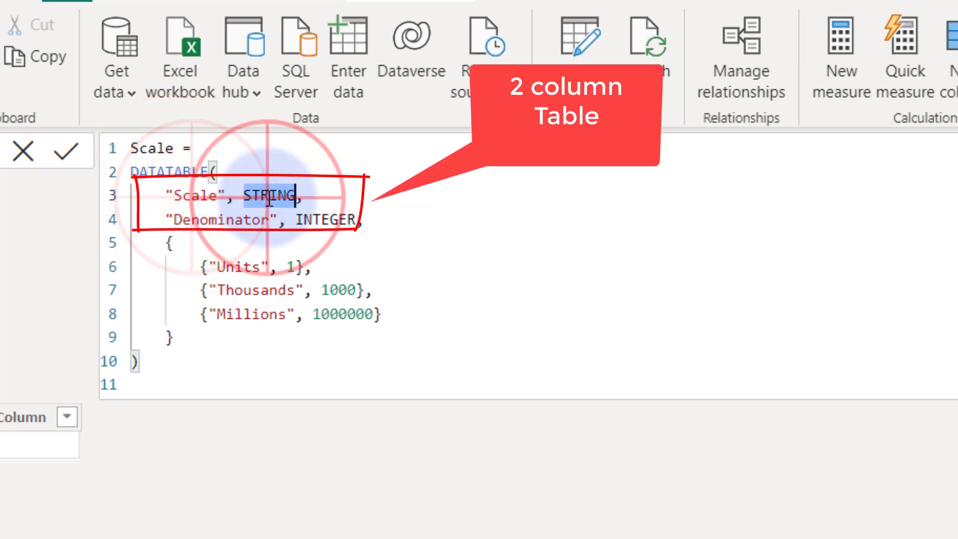
double_click(202, 219)
click(323, 220)
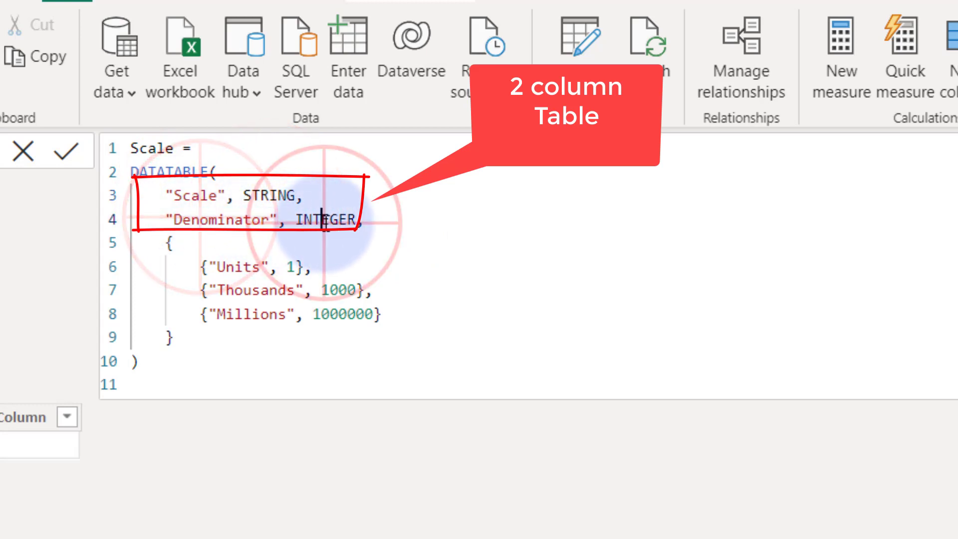
double_click(330, 219)
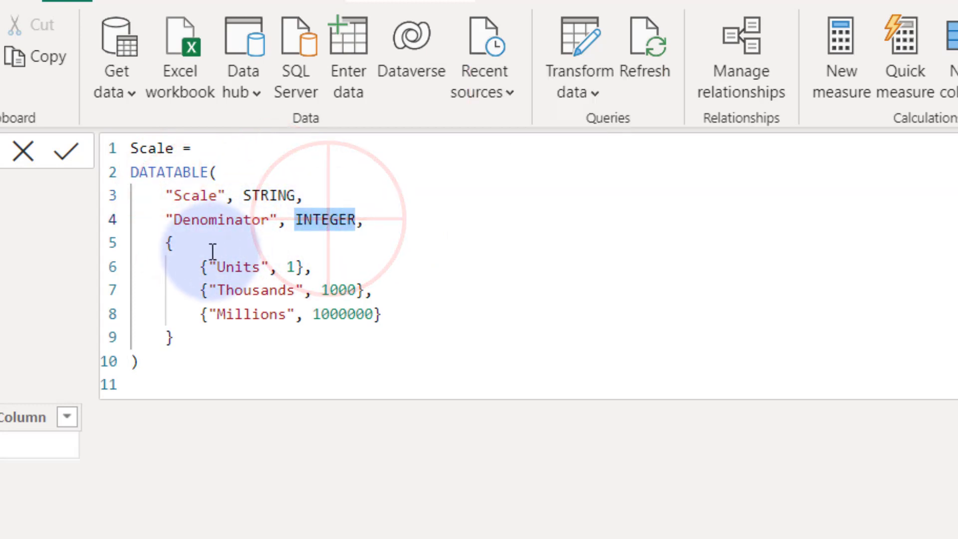
double_click(231, 267)
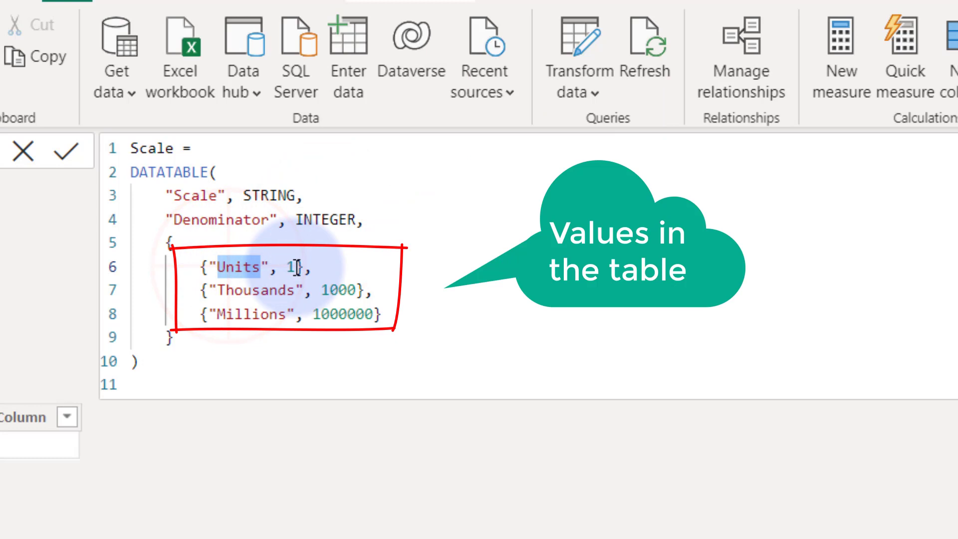
click(255, 291)
click(340, 290)
double_click(265, 314)
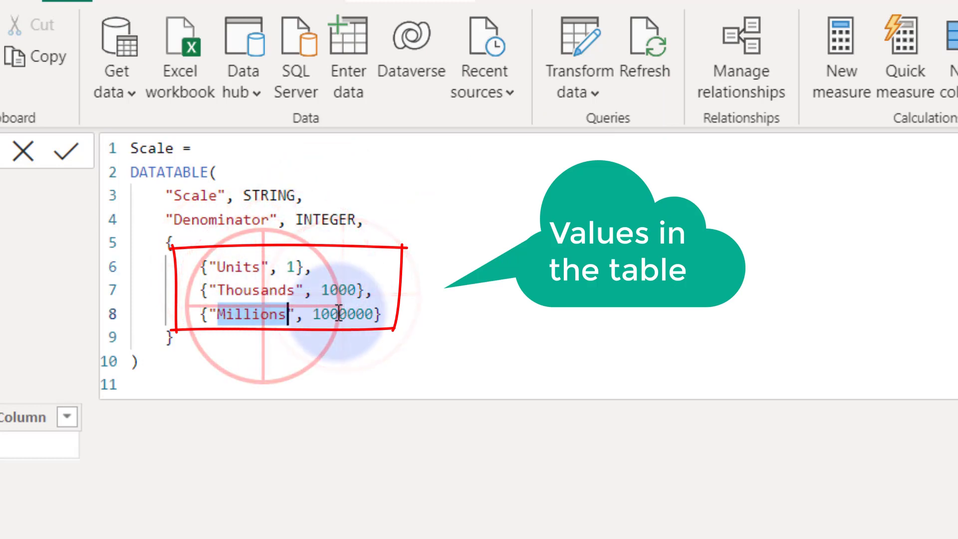
double_click(345, 314)
click(400, 314)
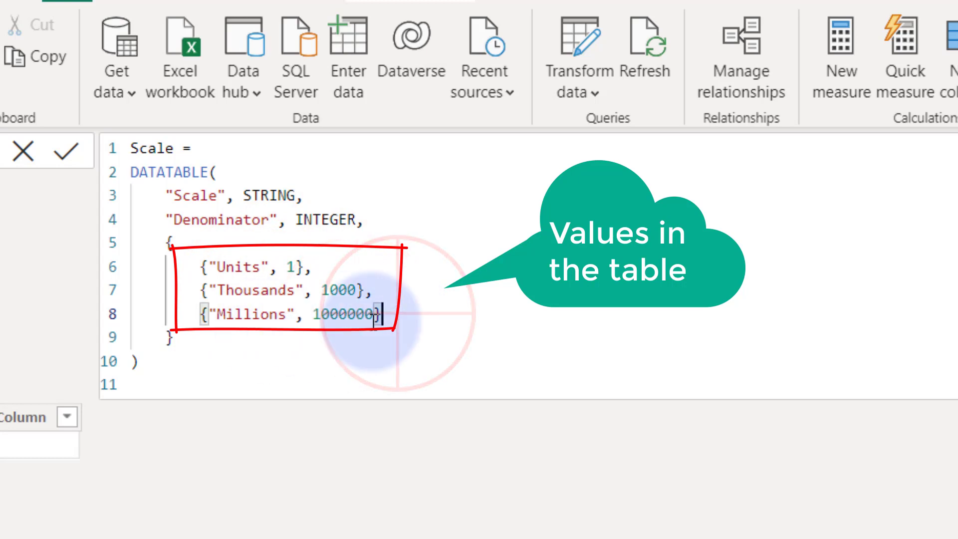
Insert a Hundreds row with denominator 100 after Units and commit the Scale table
click(322, 265)
key(Return)
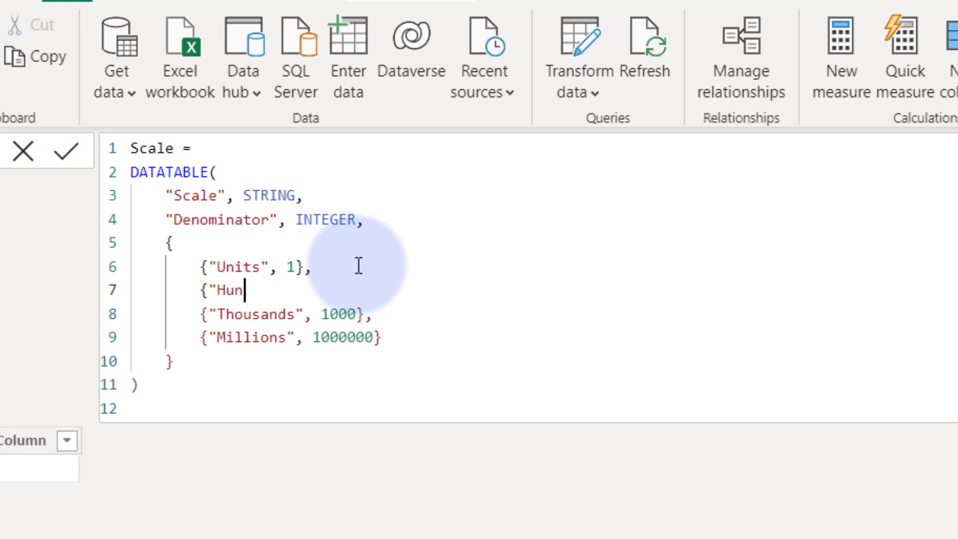
text({"Hundreds")
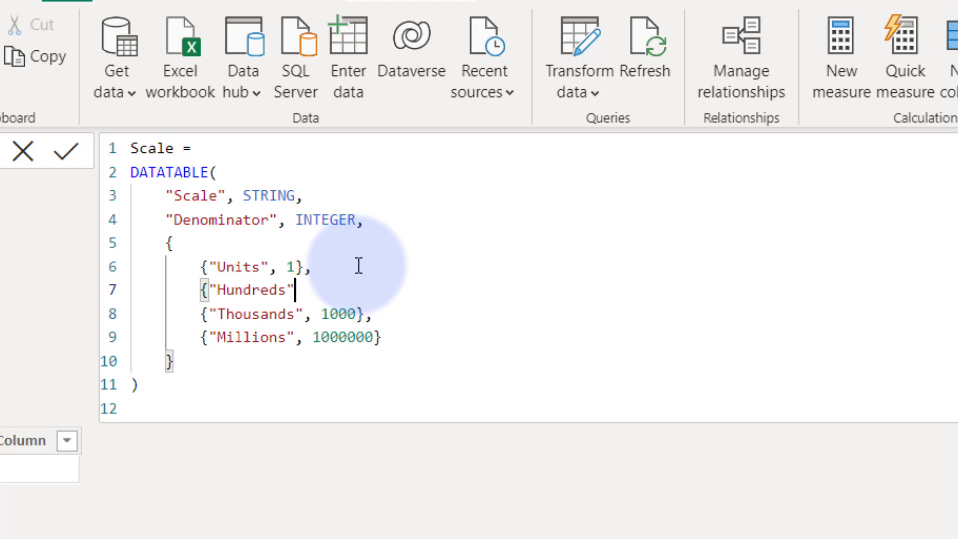
text(,100},)
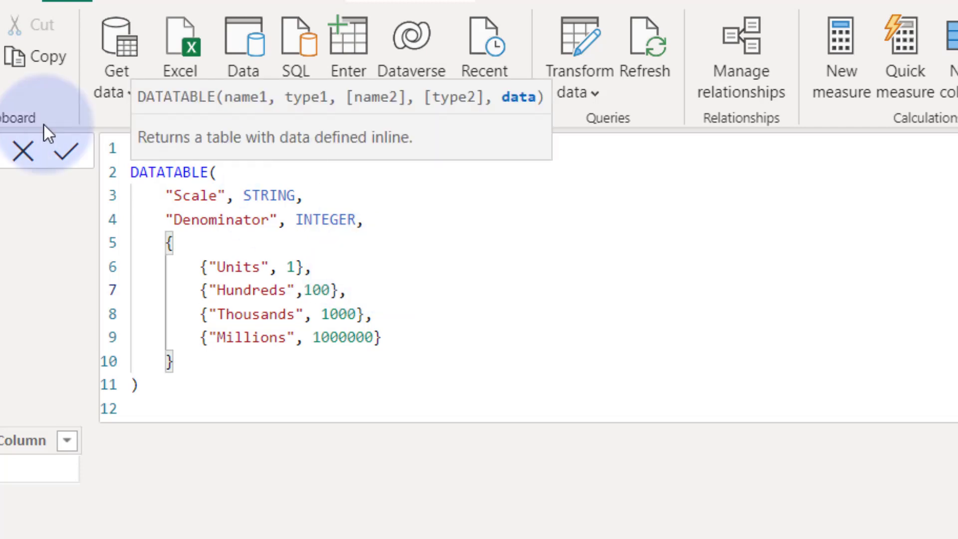
click(66, 151)
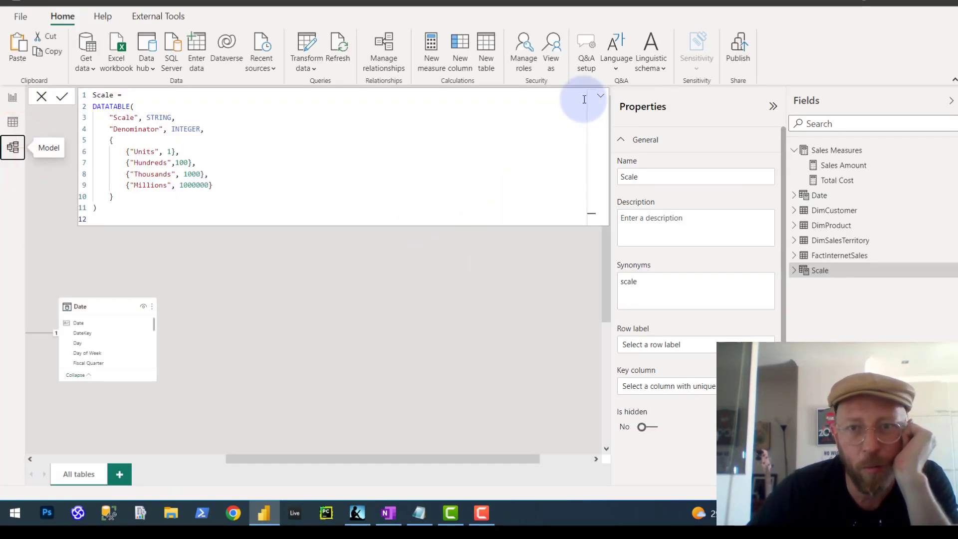
Drag the Scale table card up beside the other table cards, then return to the Single Scale report page
click(602, 96)
click(602, 97)
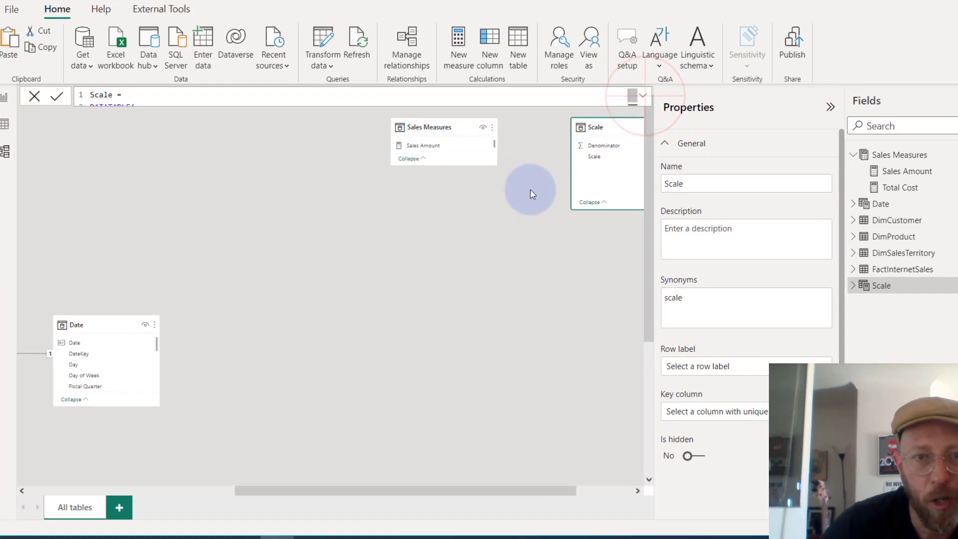
drag(934, 147, 407, 238)
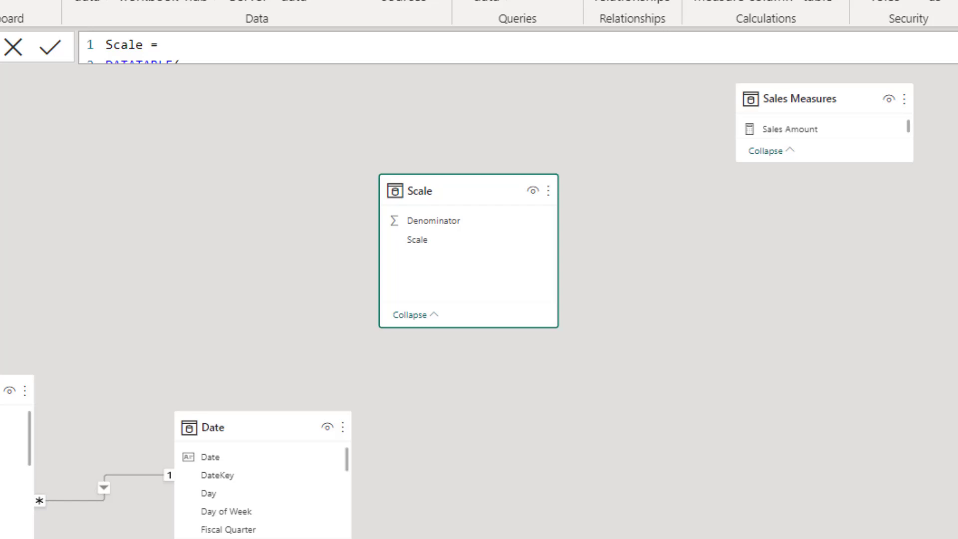
scroll(500, 300, left, 10)
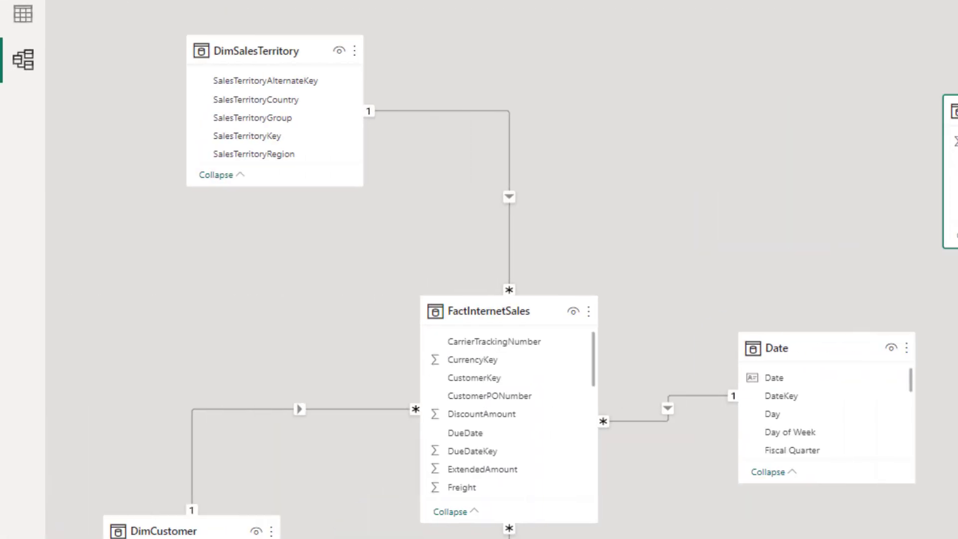
drag(951, 115, 699, 45)
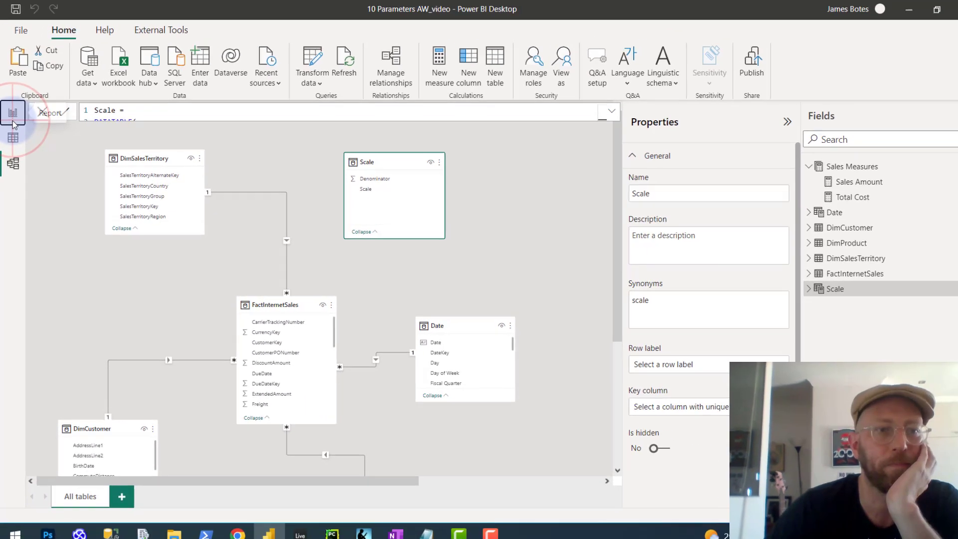
click(13, 113)
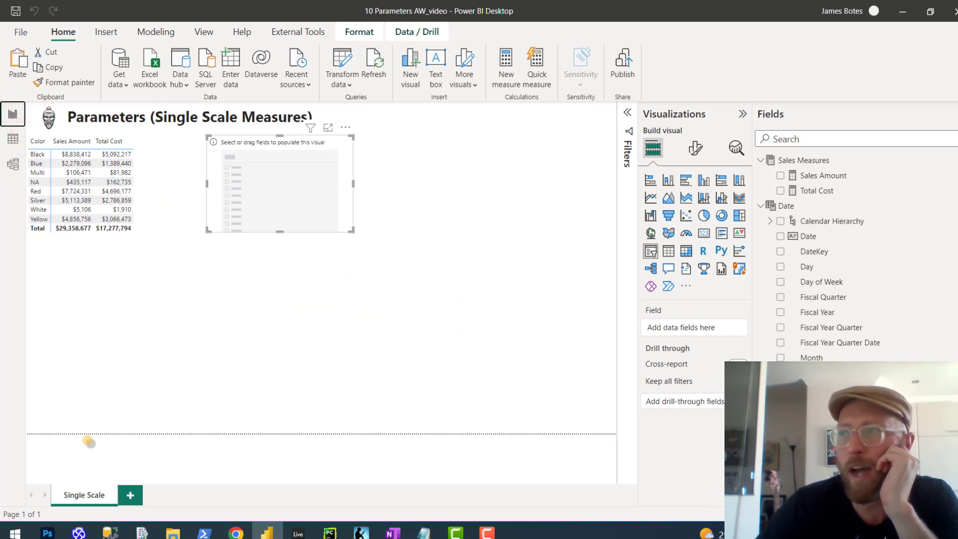
Move the empty visual further right on the report page
click(308, 192)
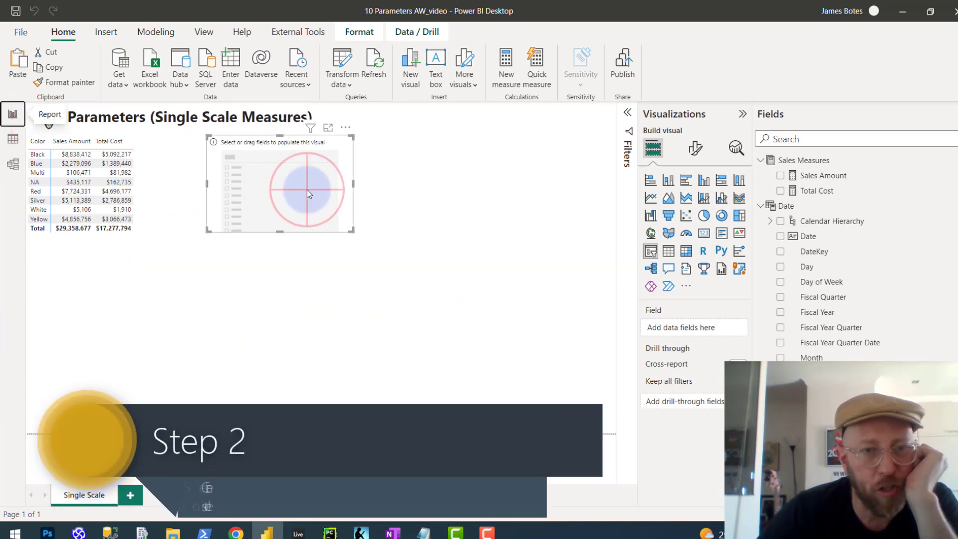
drag(308, 193, 395, 189)
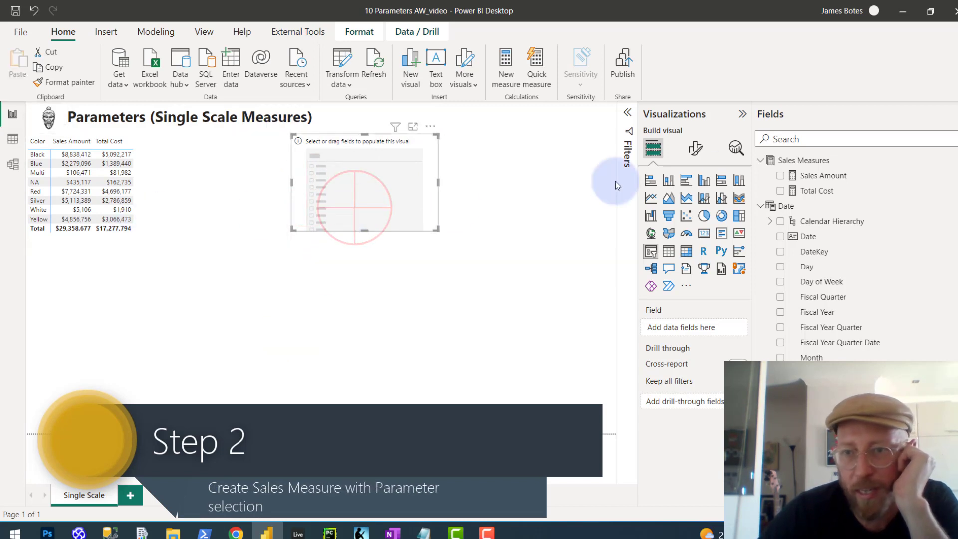
scroll(816, 360, down, 6)
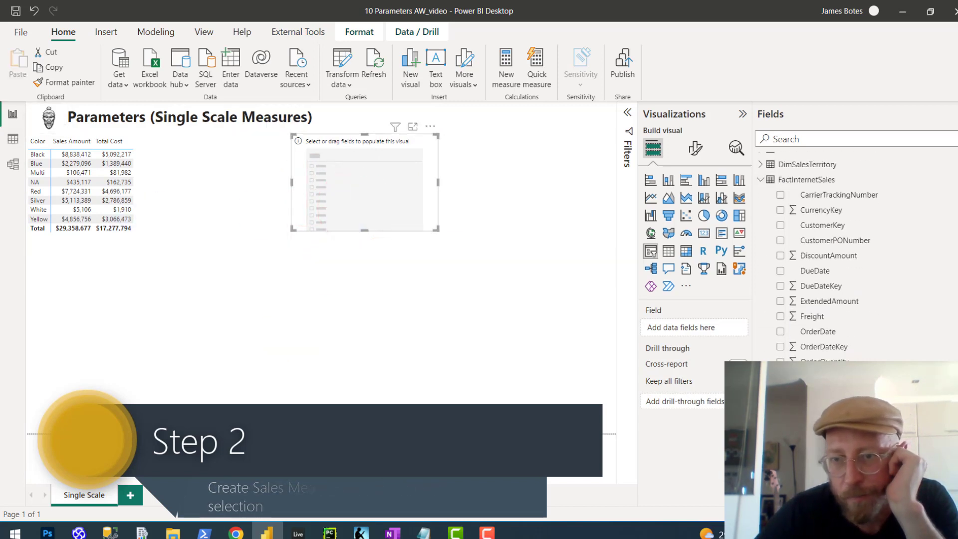
scroll(768, 330, up, 3)
scroll(779, 250, up, 3)
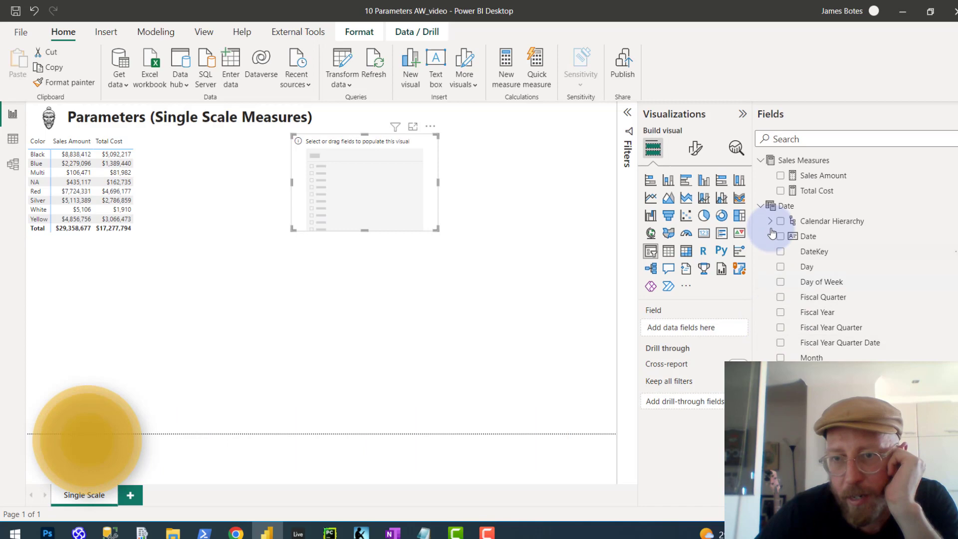
Expand the Scale table in the Fields pane and drop its Scale field onto the empty visual
click(760, 175)
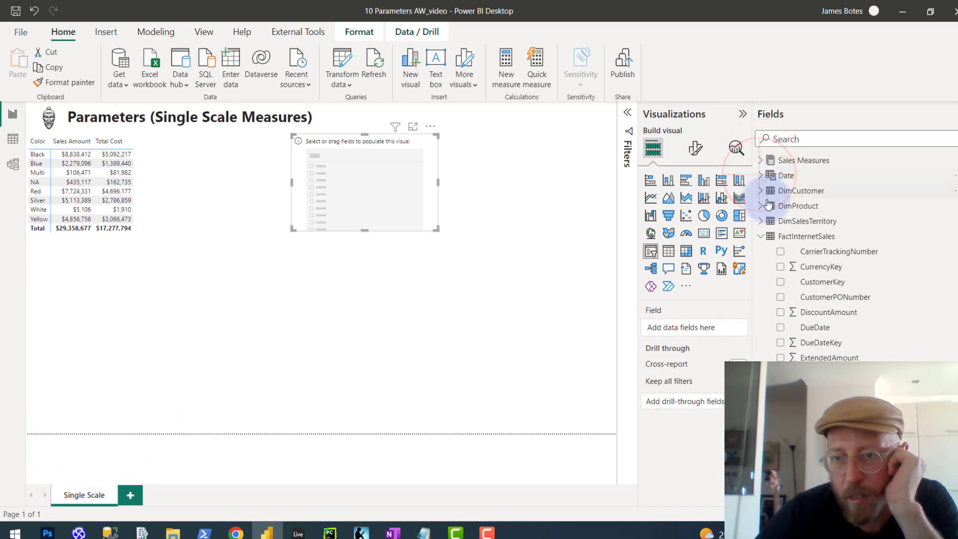
click(762, 237)
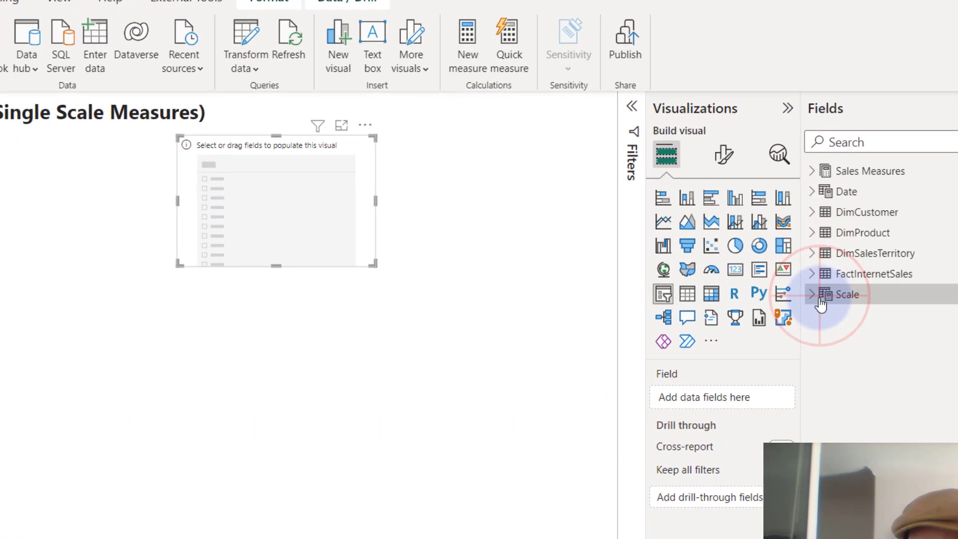
click(765, 253)
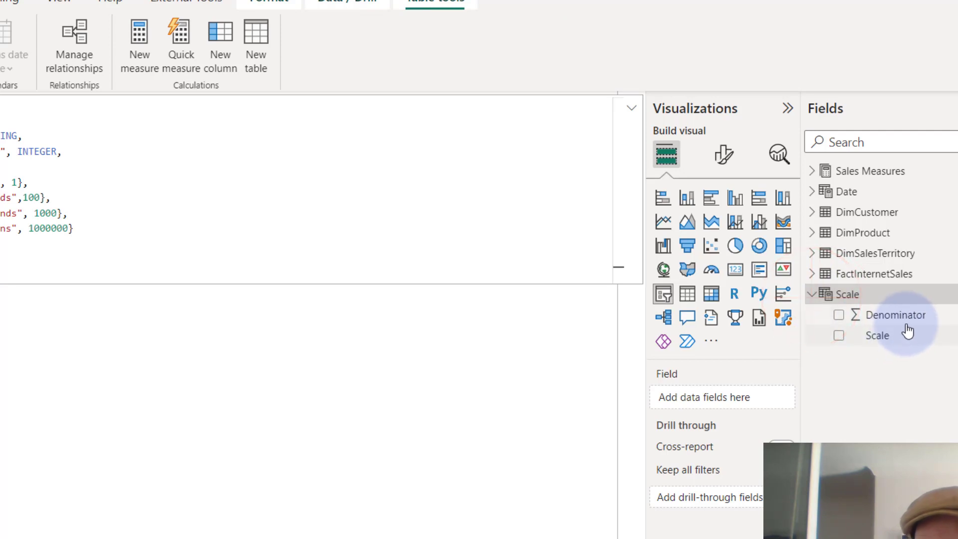
drag(909, 330, 362, 320)
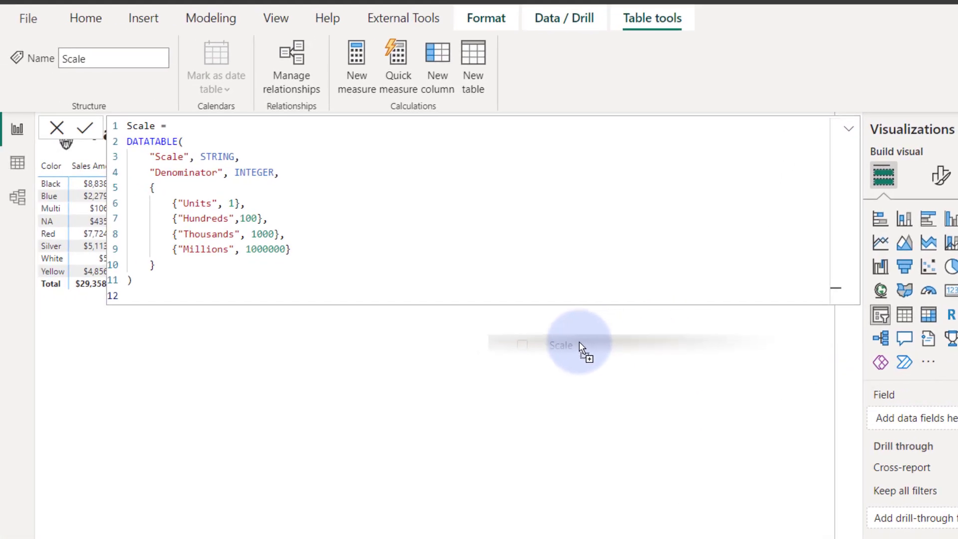
drag(573, 354, 550, 380)
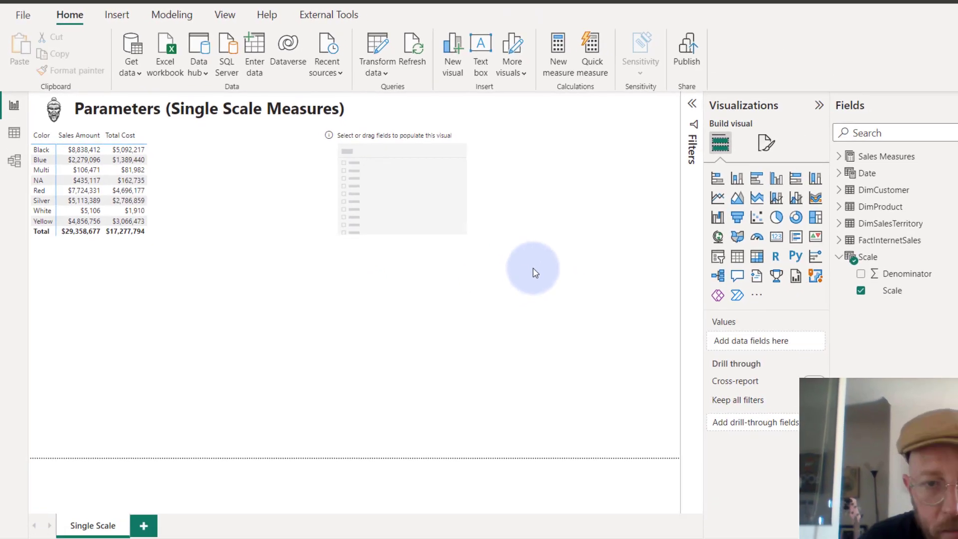
click(861, 290)
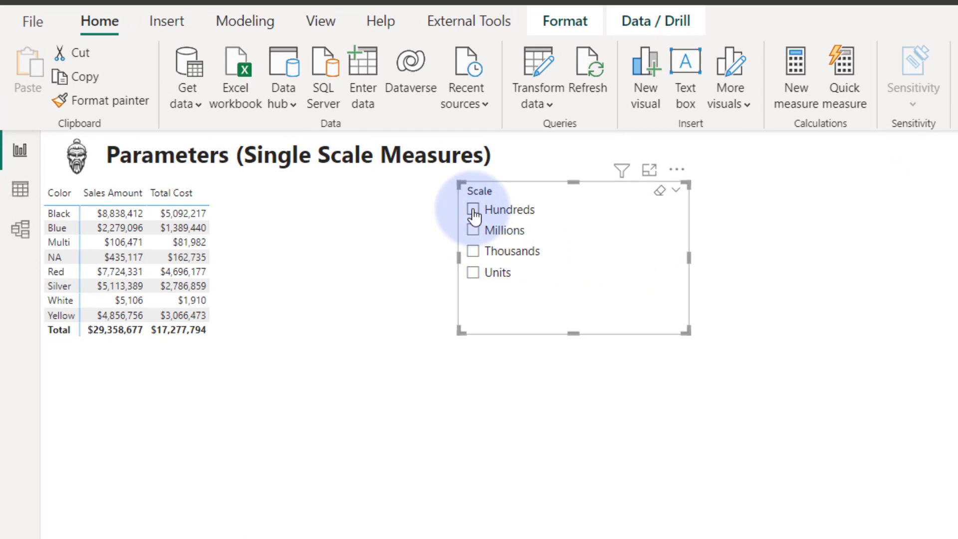
Try Hundreds and Thousands in the new Scale slicer, then clear the selection
click(473, 210)
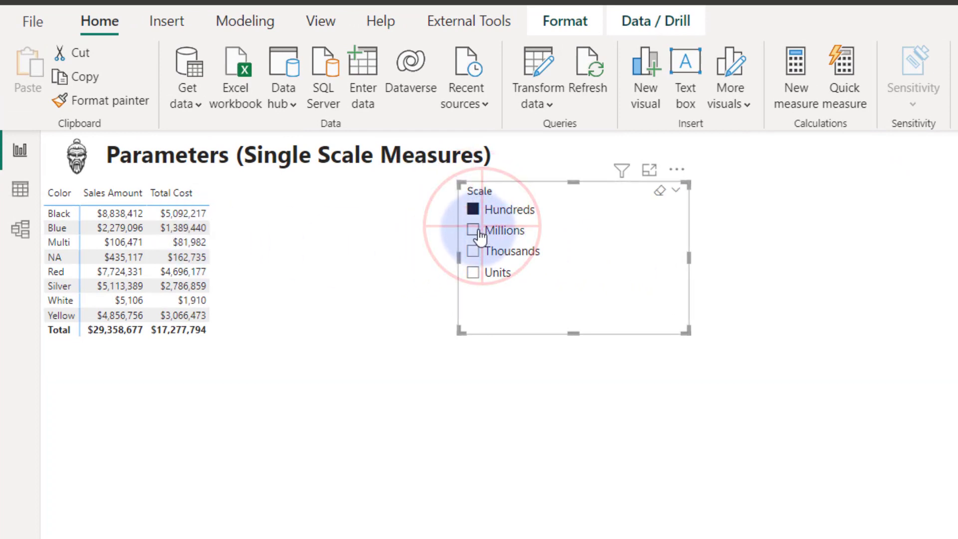
click(473, 253)
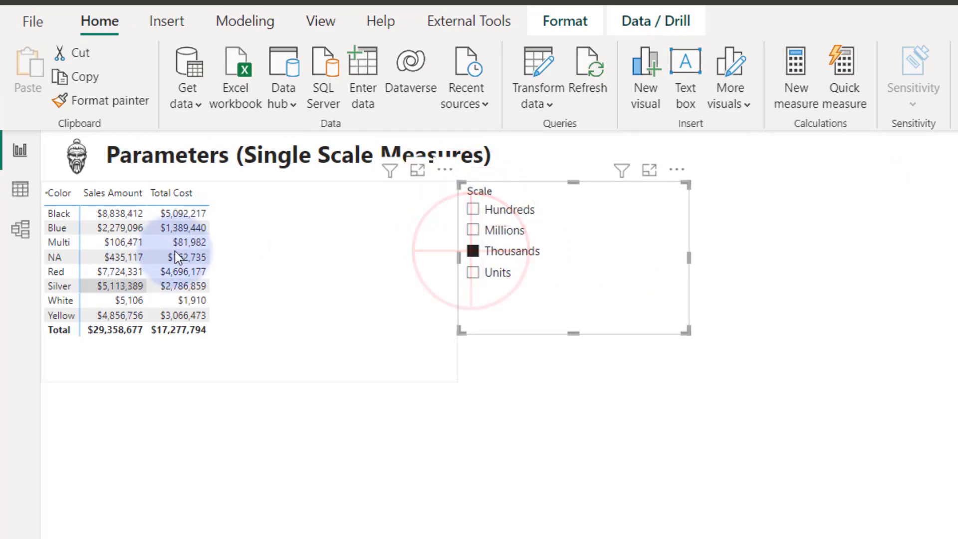
click(512, 250)
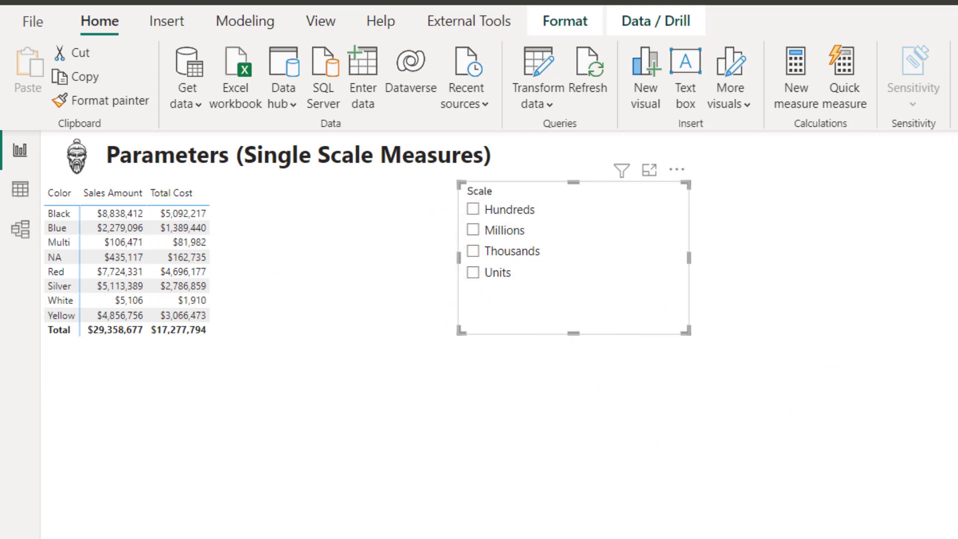
Create a new measure in Sales Measures and paste the prepared Sales Amount (Unit Par) formula
click(799, 140)
right_click(938, 142)
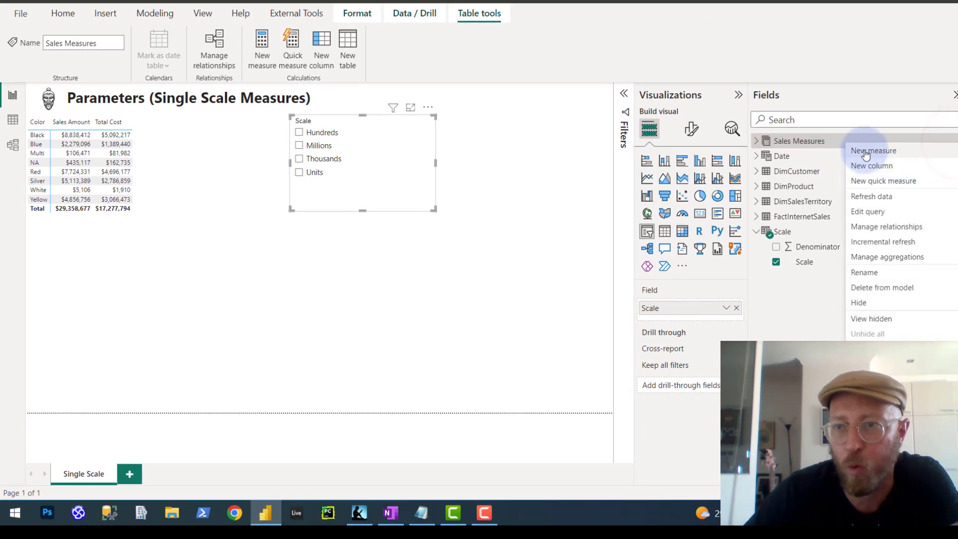
click(832, 281)
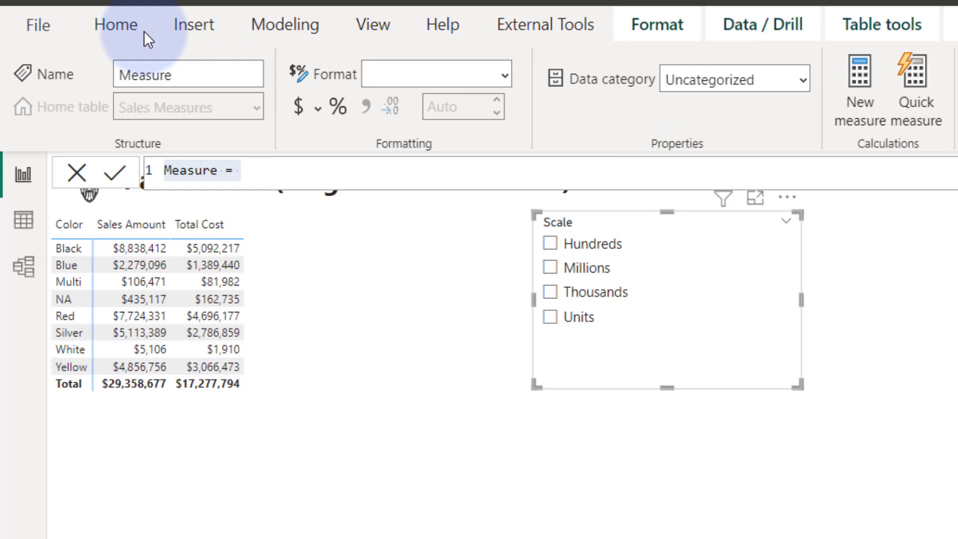
click(261, 170)
text(Sales Amount (Unit Par) =     VAR RealValue = [Sales Amount]     VAR Denominator = SELECTEDVALUE(Scale[Denominator],1)     VAR Result = DIVIDE(RealValue, Denominator)     RETURN         Result)
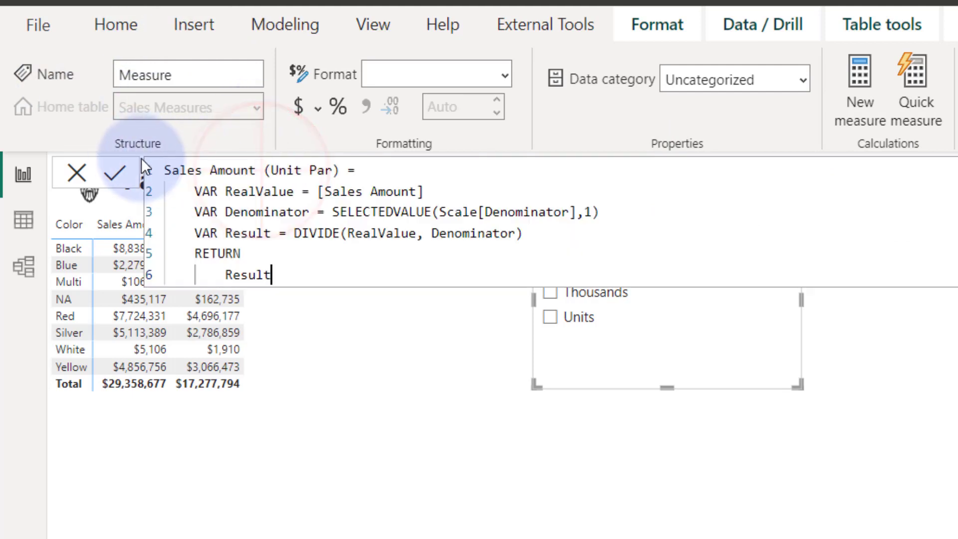
Review the measure name and the RealValue variable holding Sales Amount
click(331, 194)
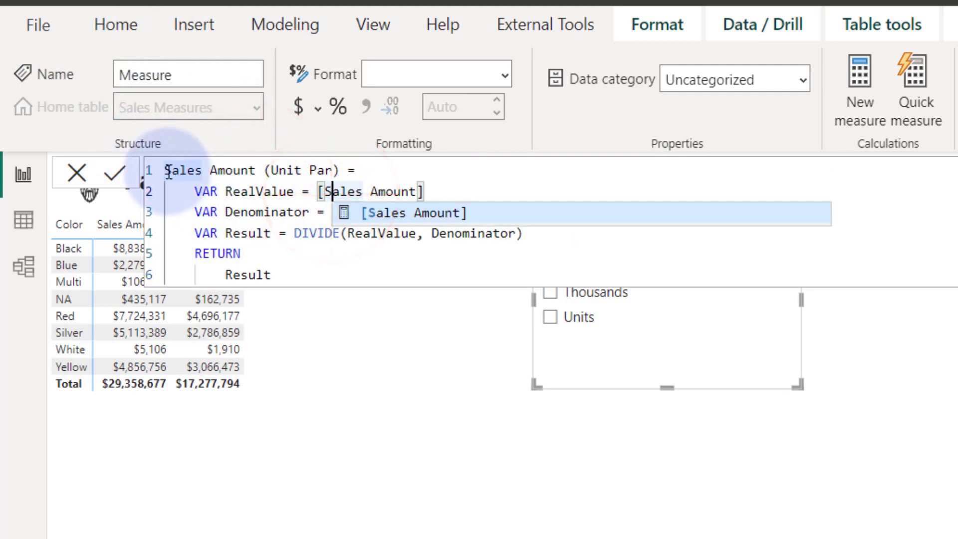
drag(169, 172, 328, 172)
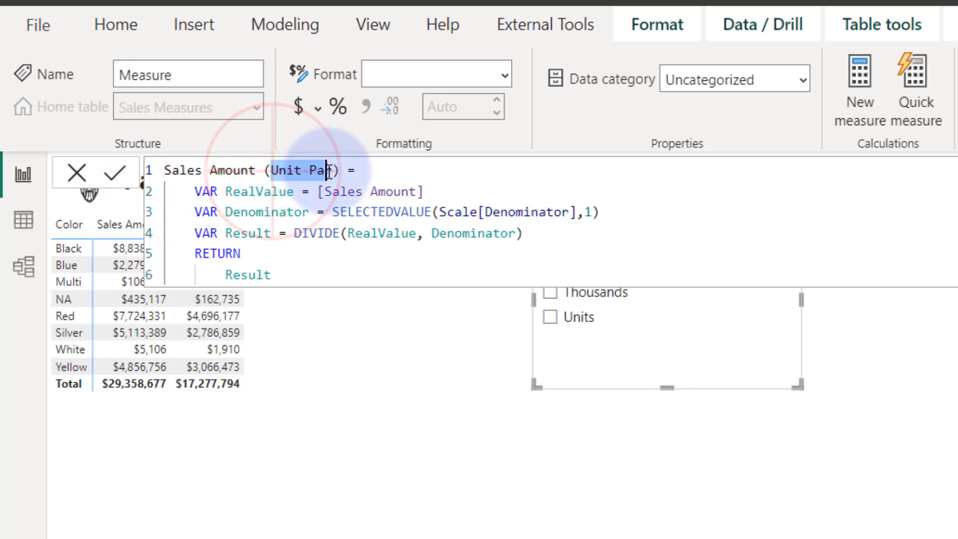
drag(195, 191, 431, 195)
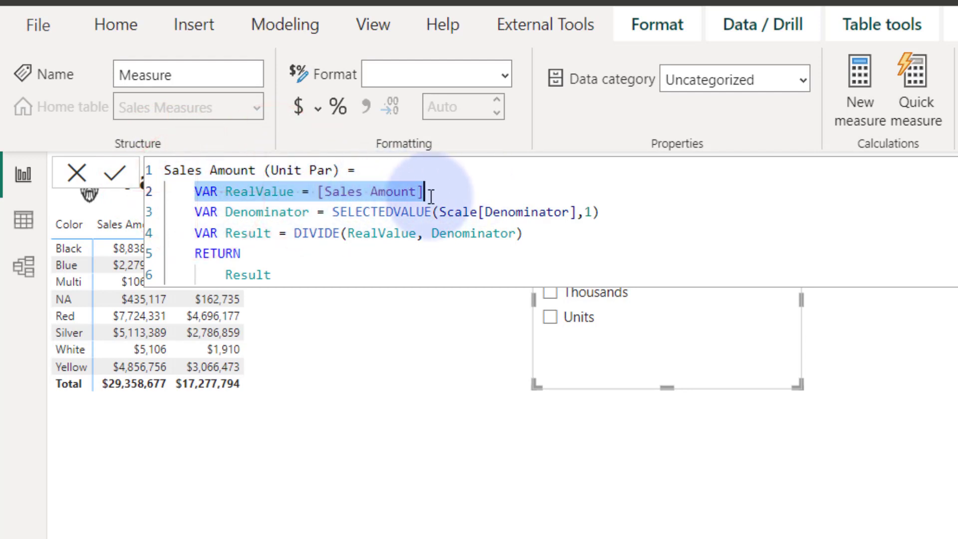
click(259, 198)
click(225, 192)
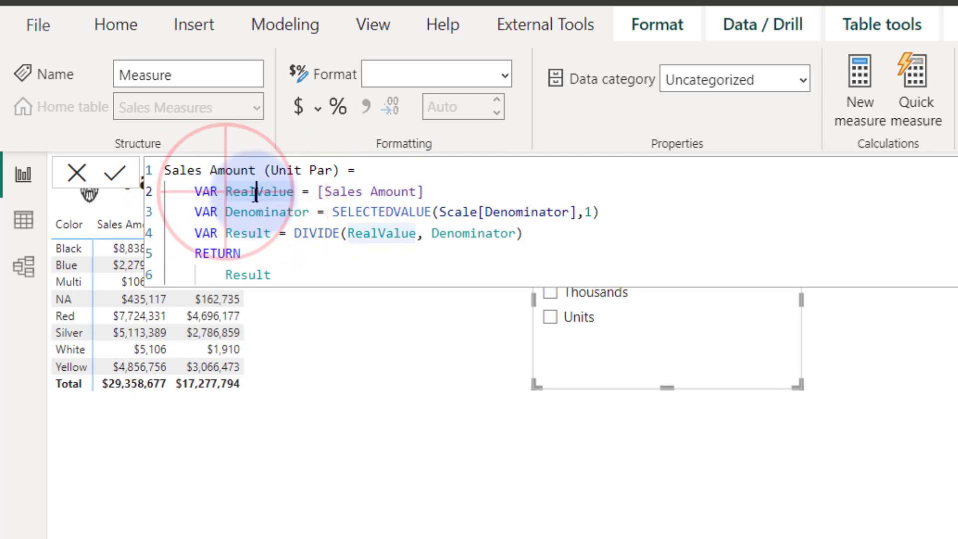
click(319, 194)
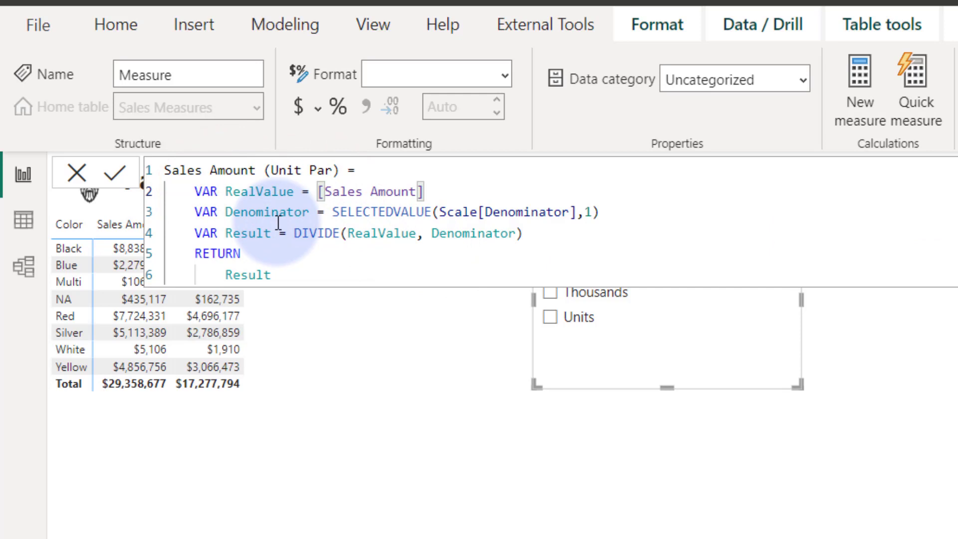
Review the Denominator variable using SELECTEDVALUE(Scale[Denominator],1) with default value 1
click(203, 212)
drag(227, 212, 294, 207)
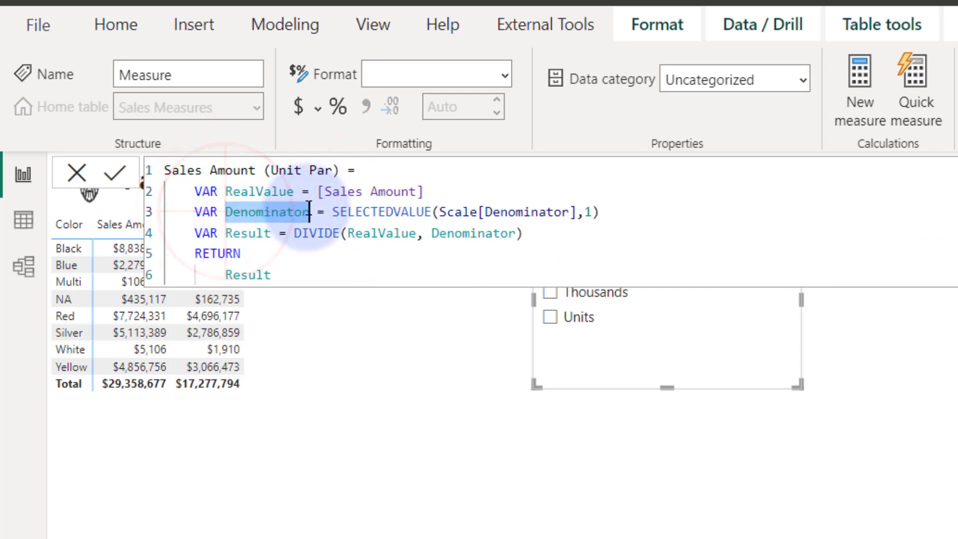
click(339, 212)
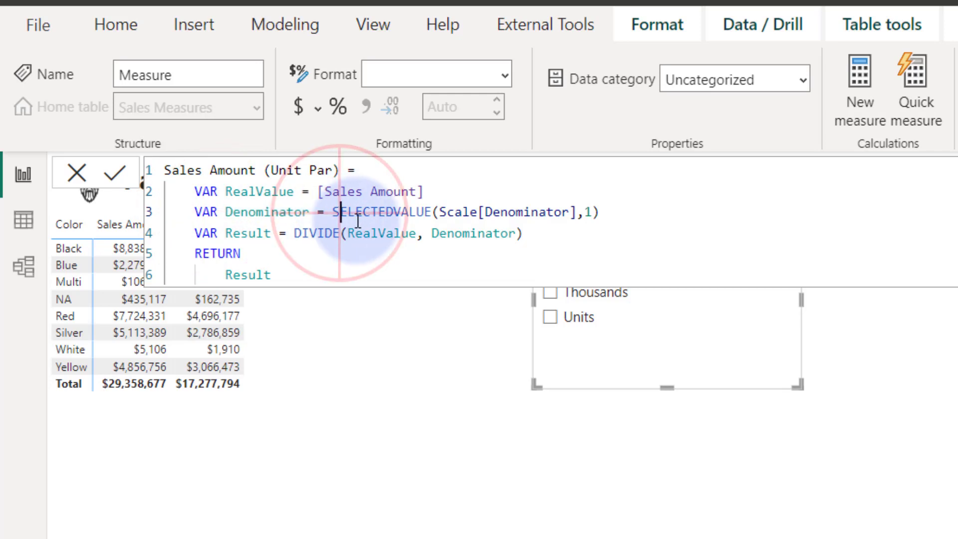
drag(375, 214, 427, 216)
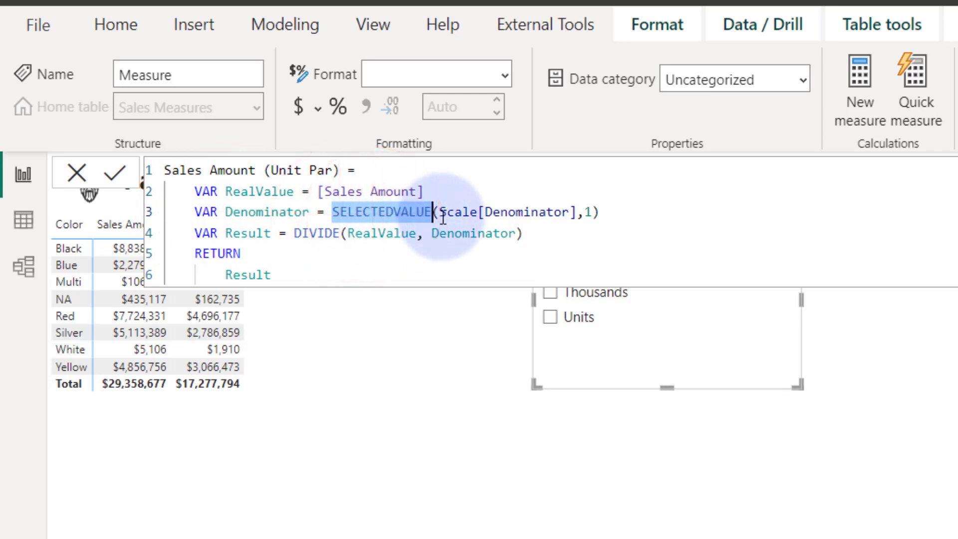
click(441, 214)
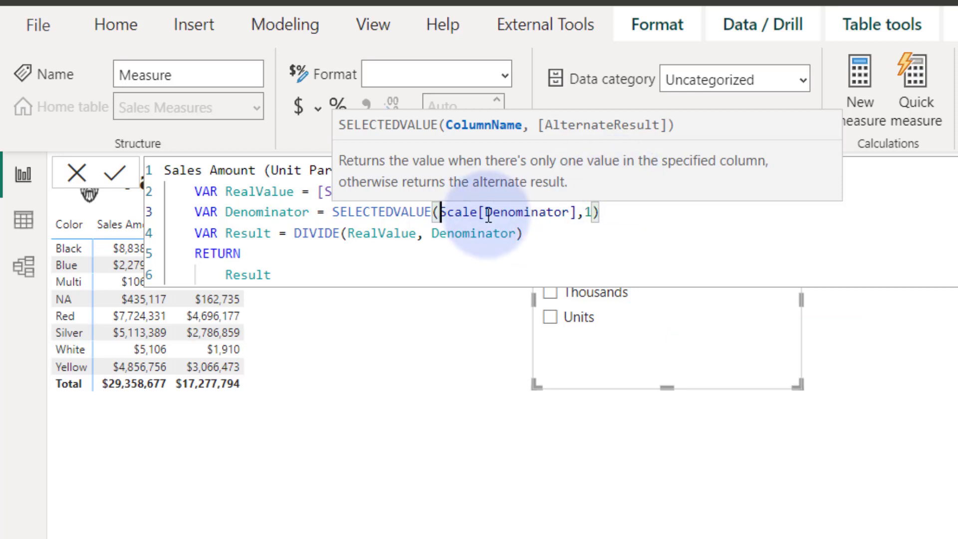
double_click(588, 212)
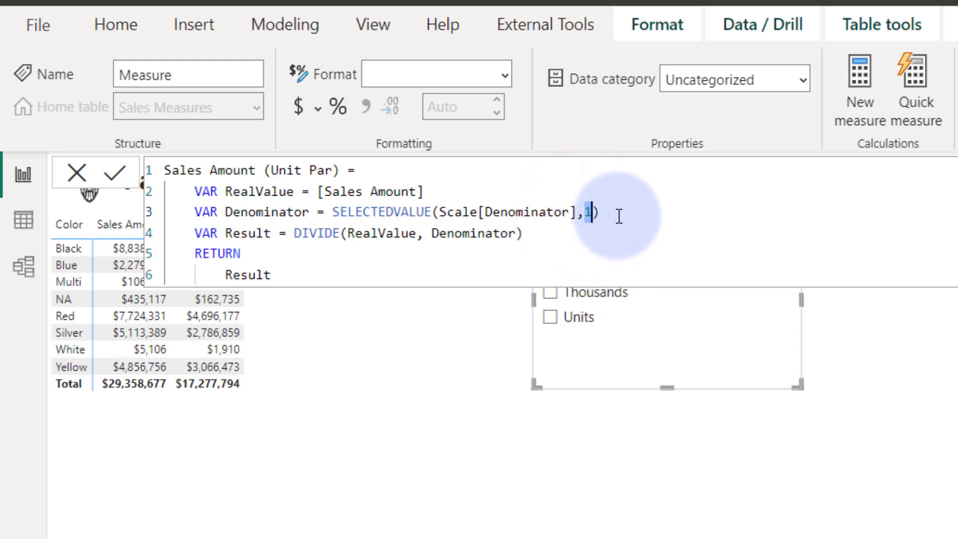
click(615, 215)
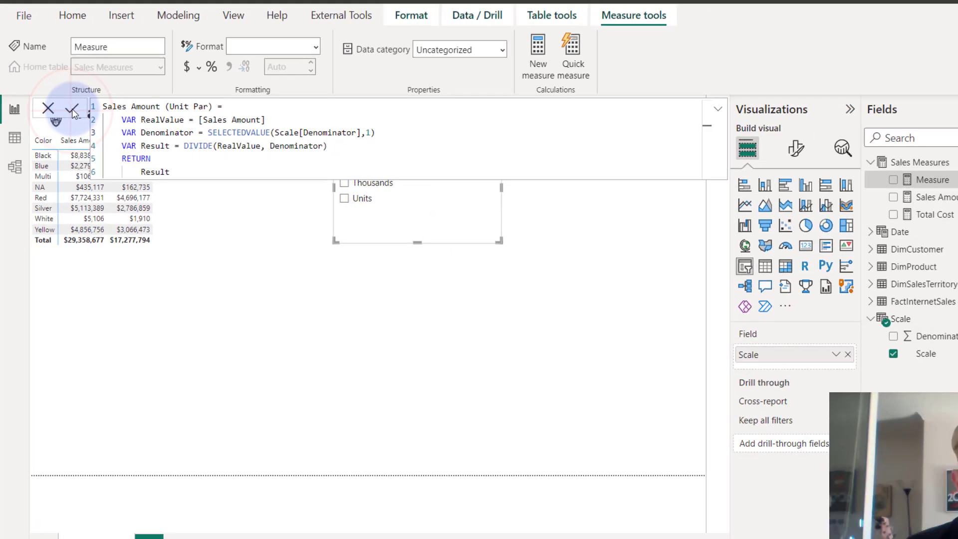
Commit the Sales Amount (Unit Par) measure and format it as Currency with 0 decimal places
click(114, 172)
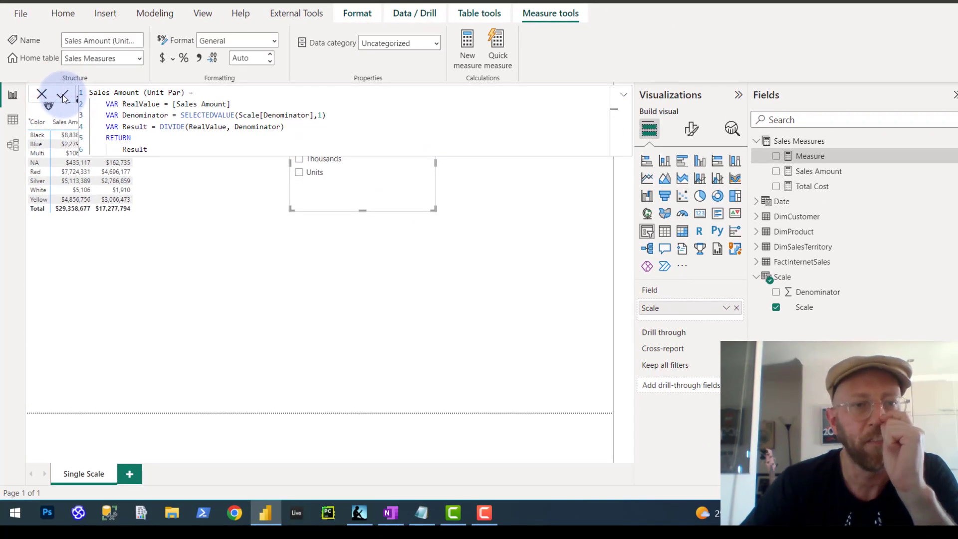
click(624, 95)
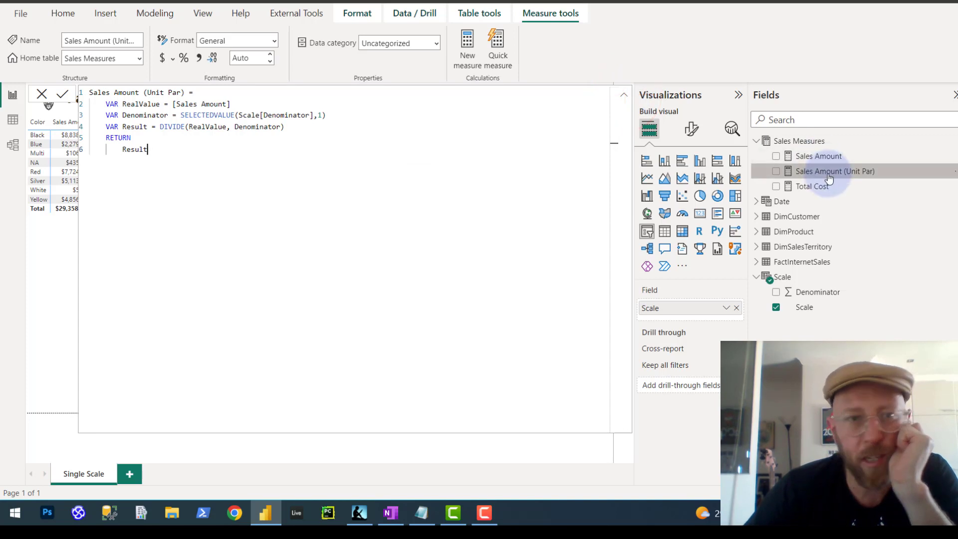
click(277, 42)
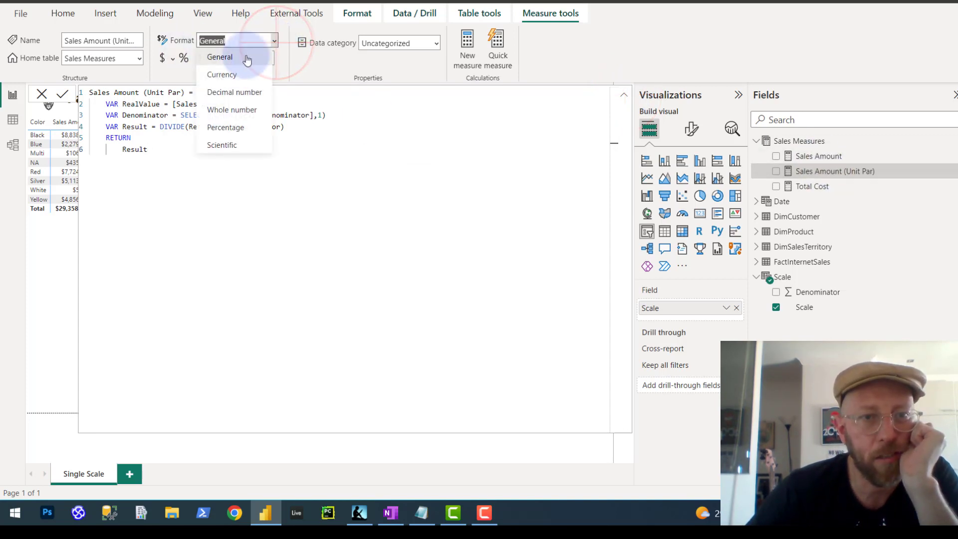
click(245, 81)
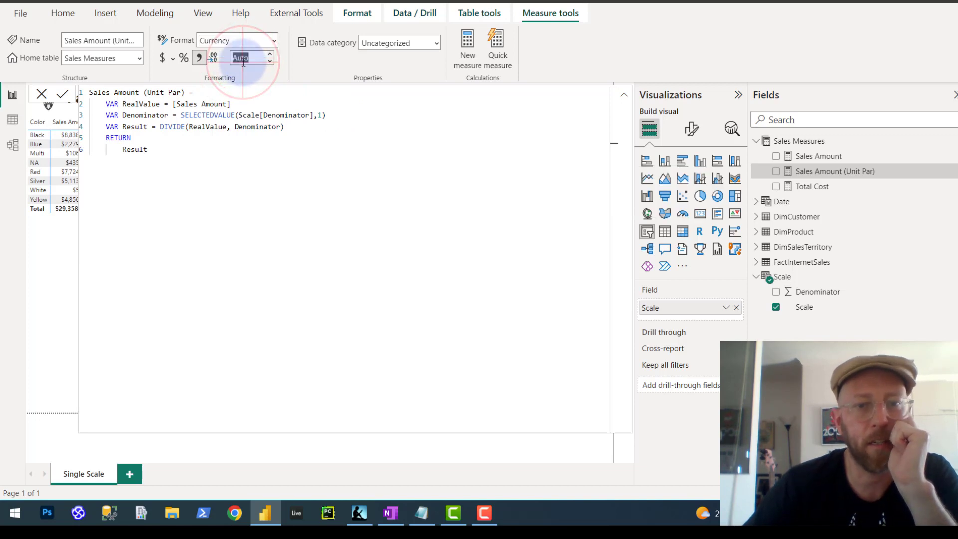
click(244, 62)
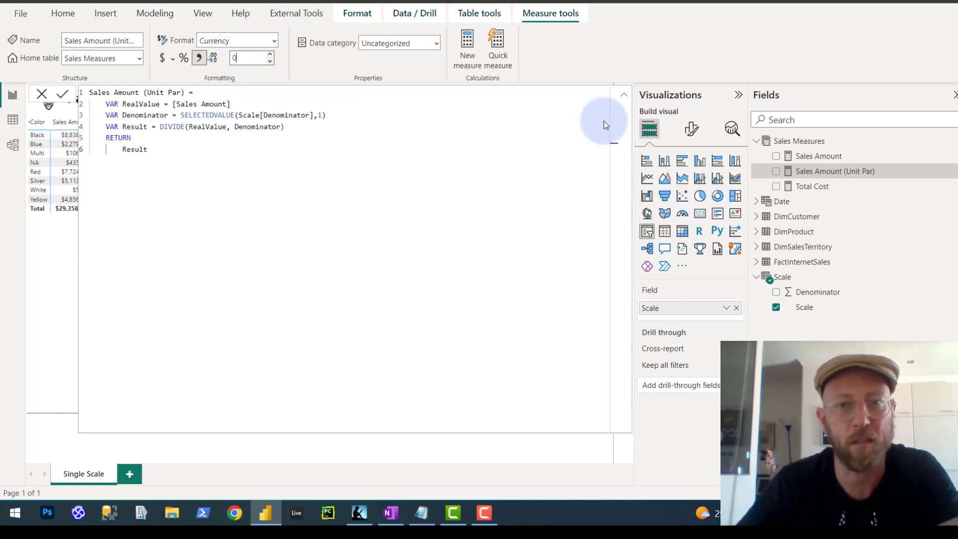
click(623, 96)
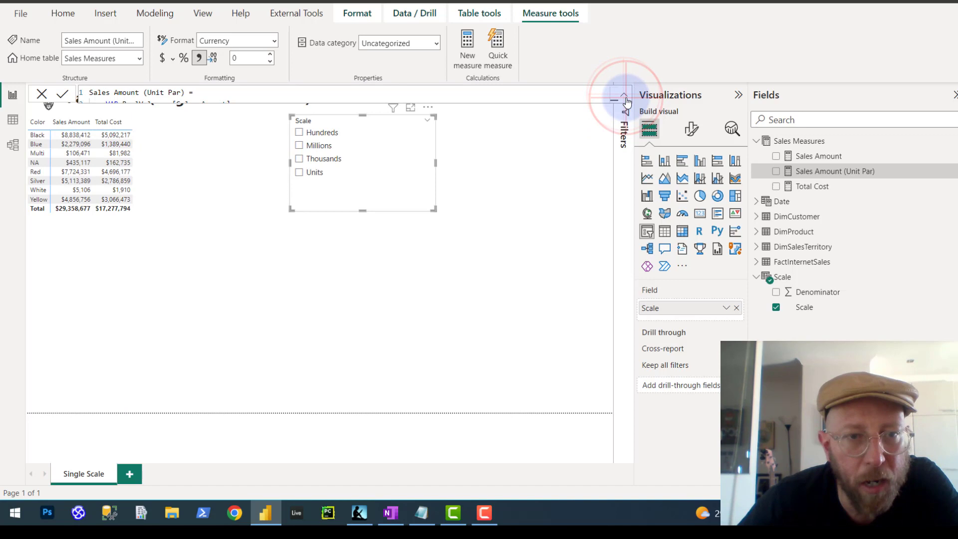
click(809, 171)
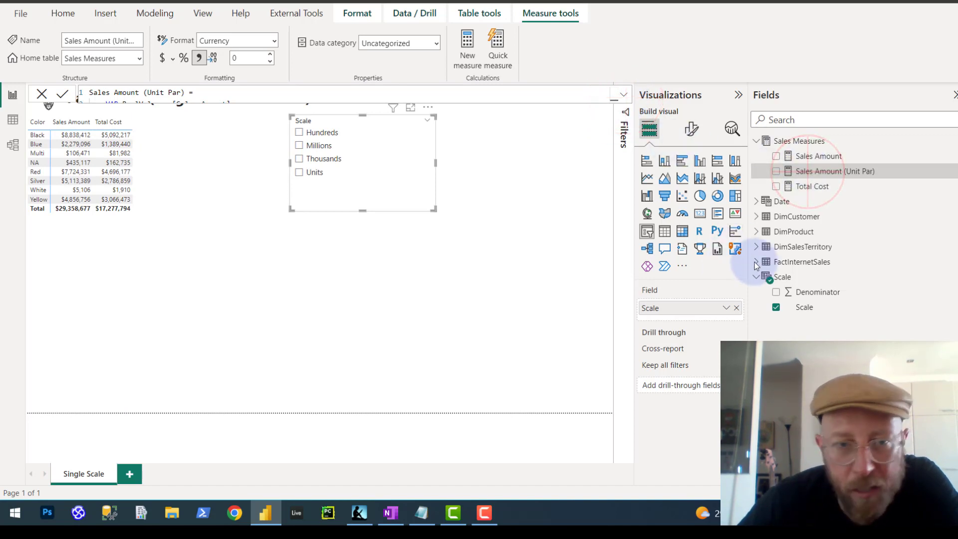
click(197, 181)
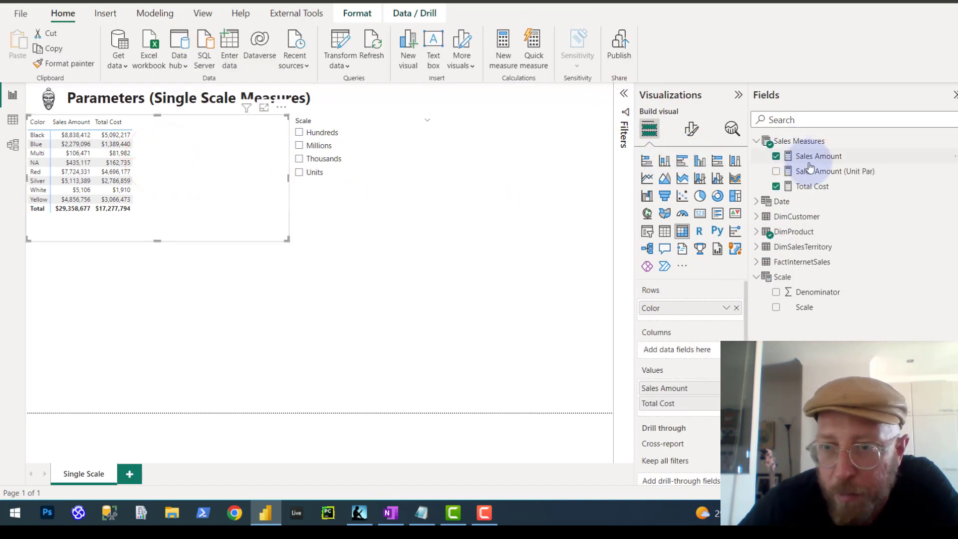
Add Sales Amount (Unit Par) to the colour table and check it under Hundreds, Thousands, Units and Millions
drag(812, 179, 717, 404)
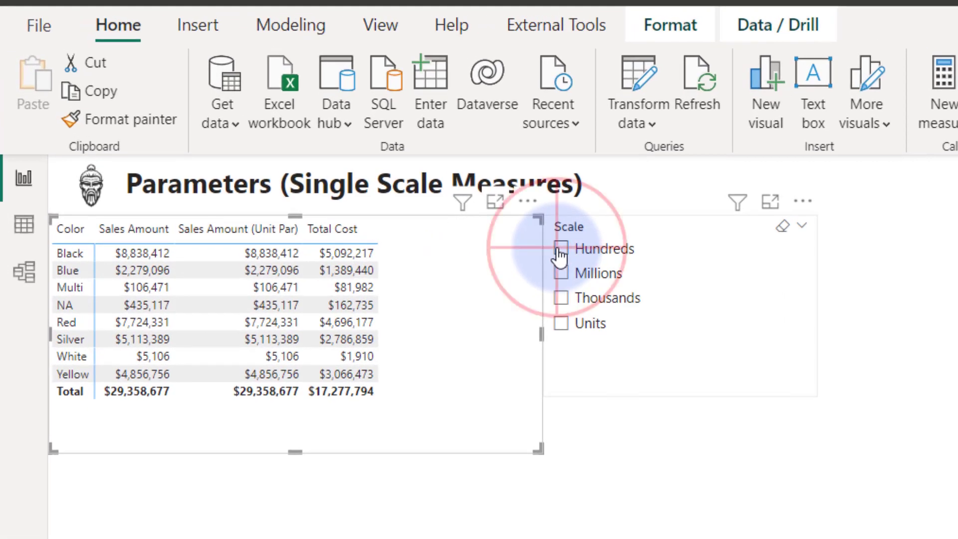
click(560, 249)
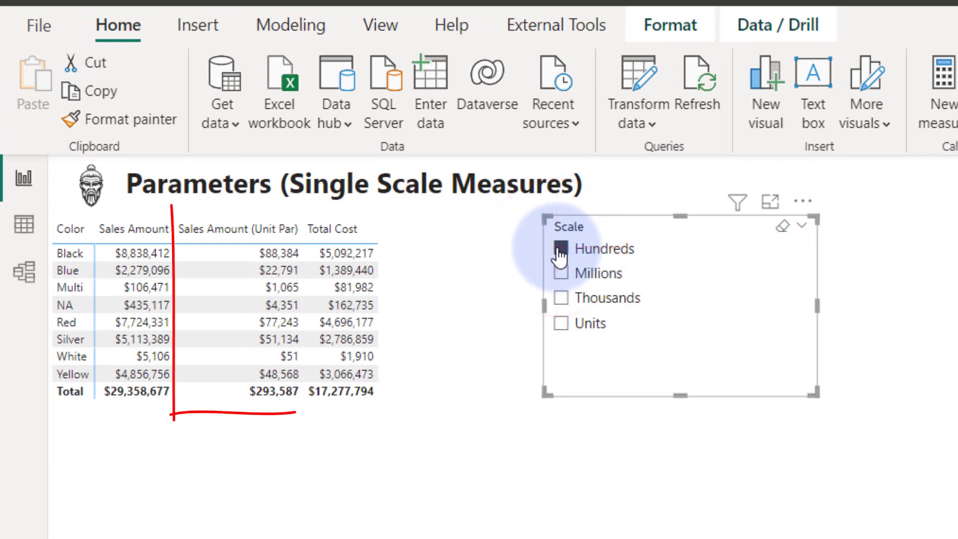
click(561, 324)
ctrl+click(561, 299)
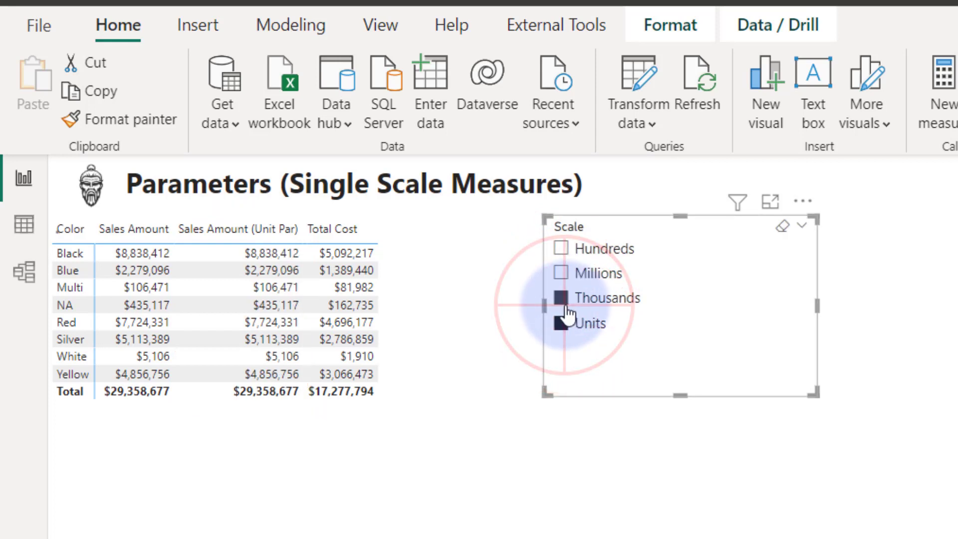
ctrl+click(561, 274)
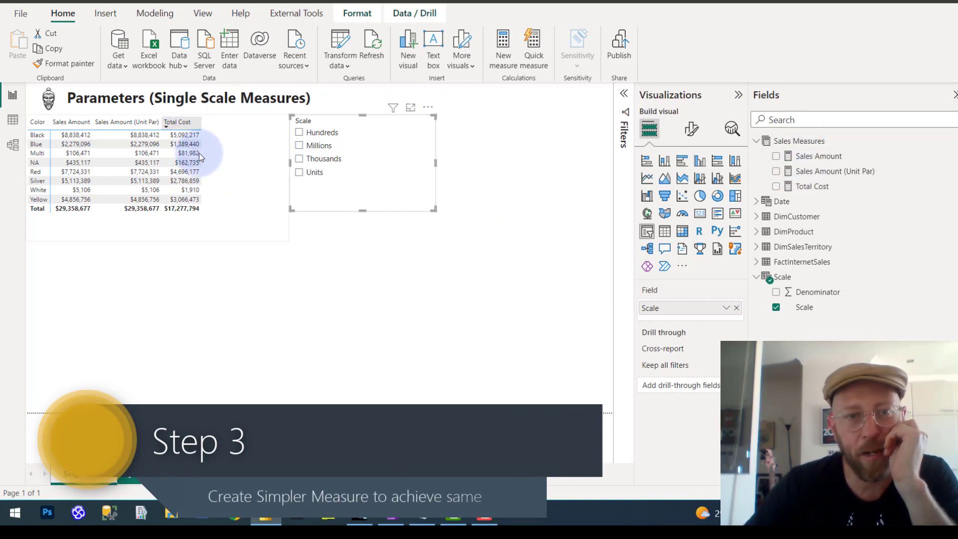
Add a Sales Measures measure Scale Denominator = SELECTEDVALUE(Scale[Denominator],1) and commit it
click(849, 140)
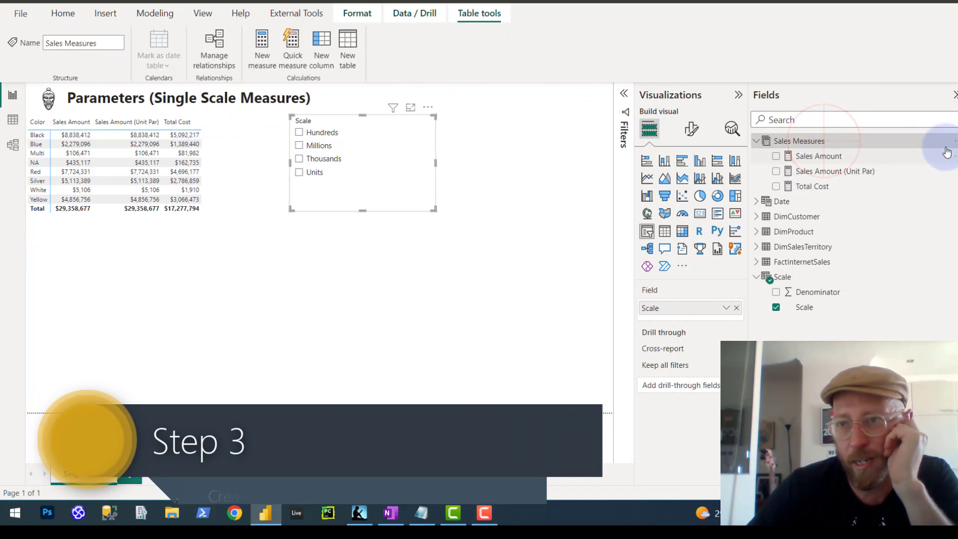
click(954, 141)
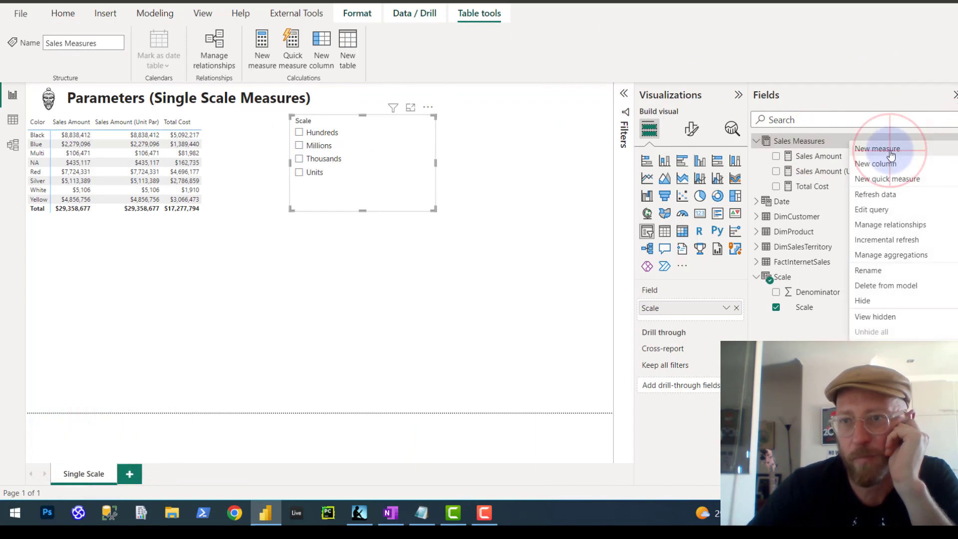
click(883, 146)
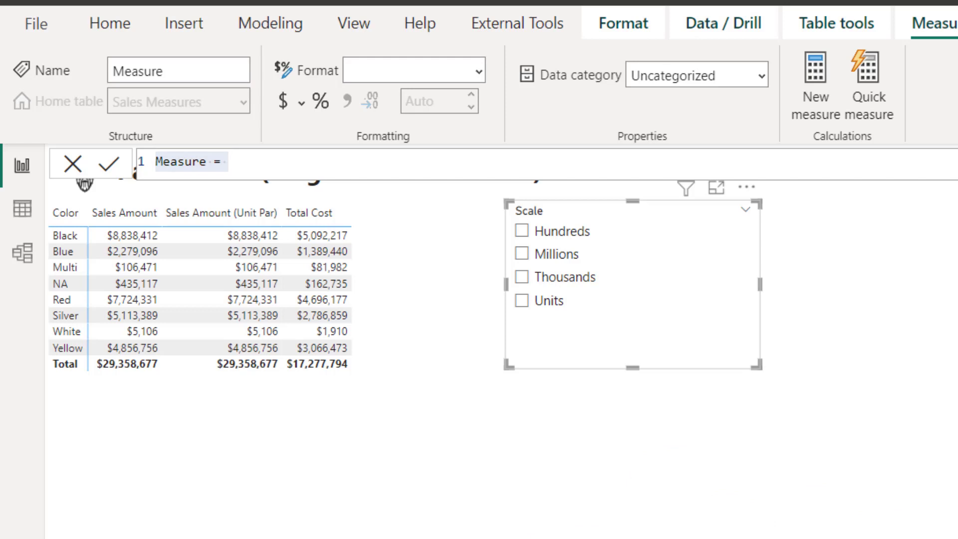
click(242, 164)
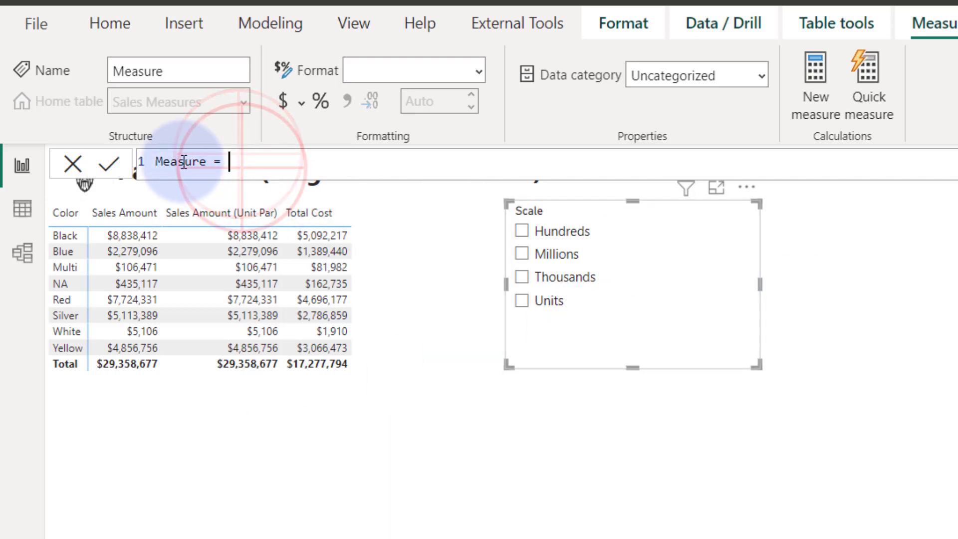
key(ctrl+a)
text(Scale Denominator = SELECTEDVALUE(Scale[Denominator],1))
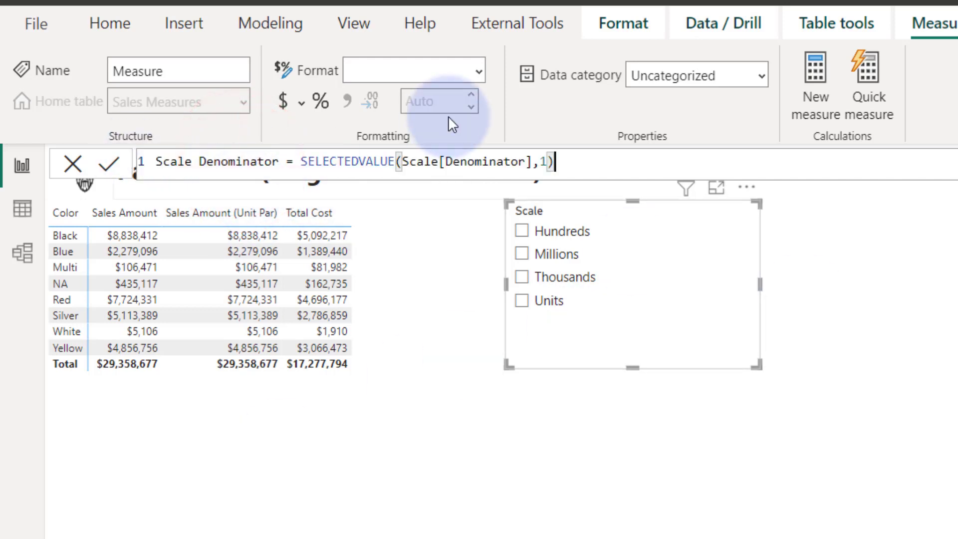
double_click(327, 161)
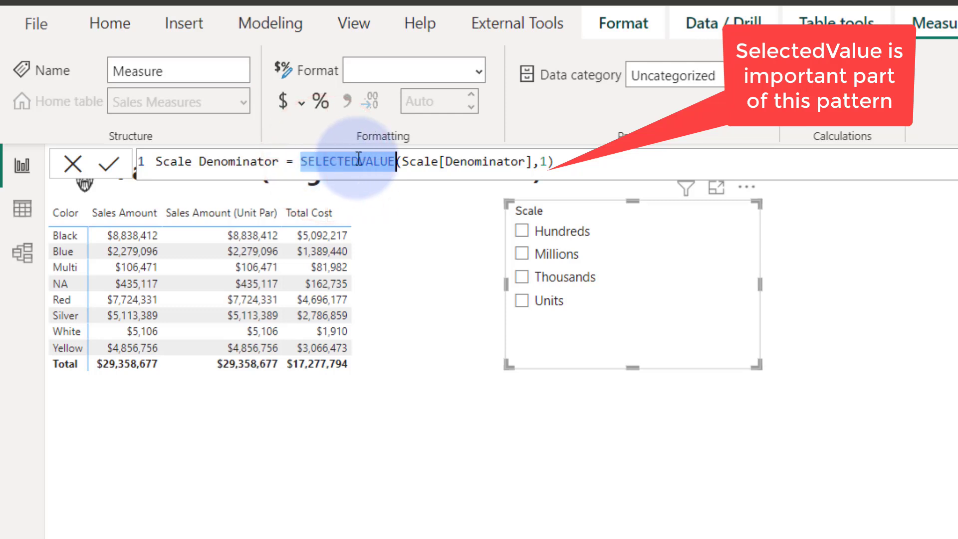
click(401, 163)
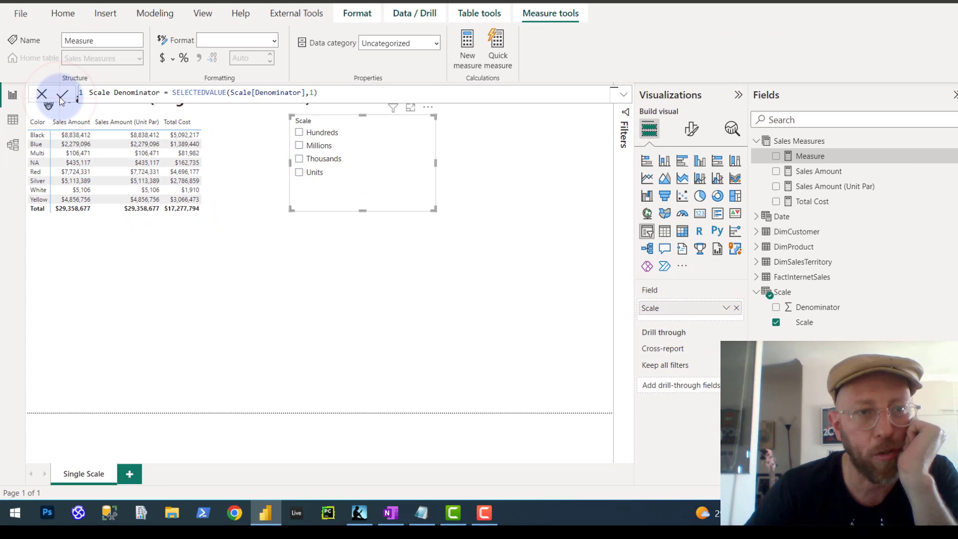
click(60, 99)
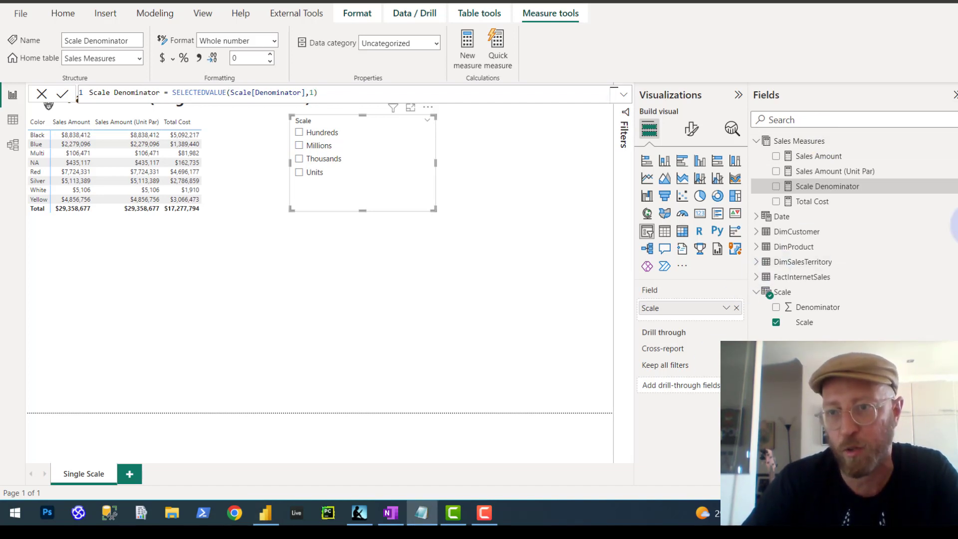
Add Total Cost (Unit Par) = DIVIDE([Total Cost],[Scale Denominator]) to Sales Measures, removing the blank line
click(817, 143)
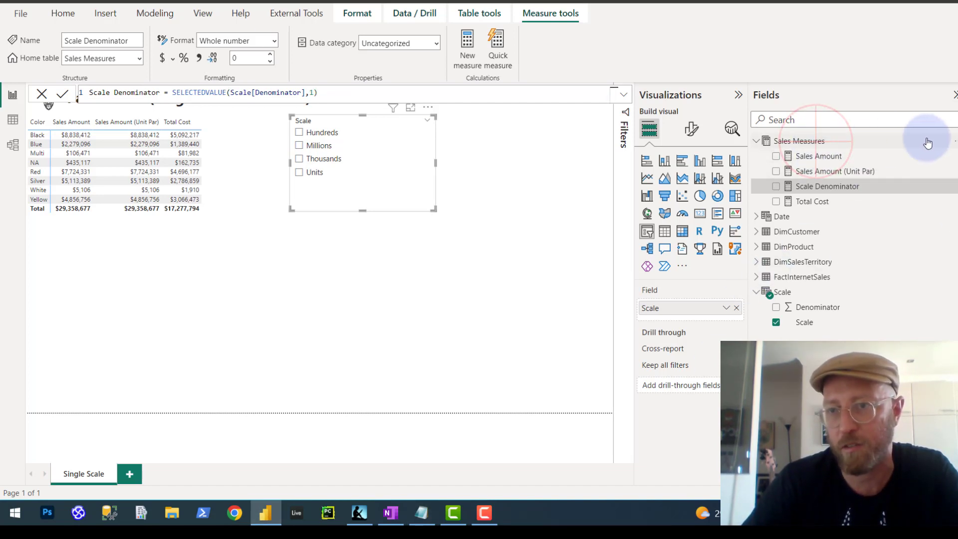
click(953, 144)
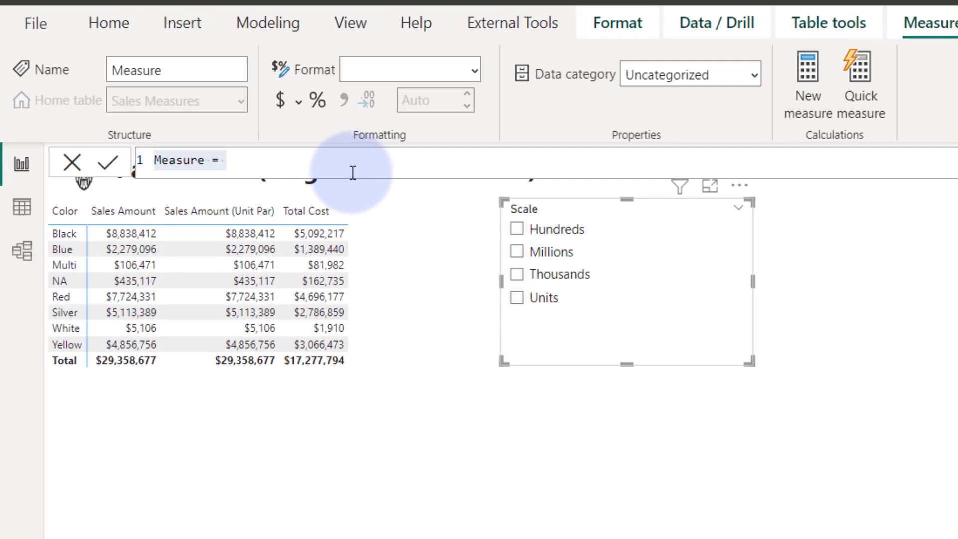
key(ctrl+a)
text(Total Cost (Unit Par) = DIVIDE([Total Cost], [Scale Denominator]))
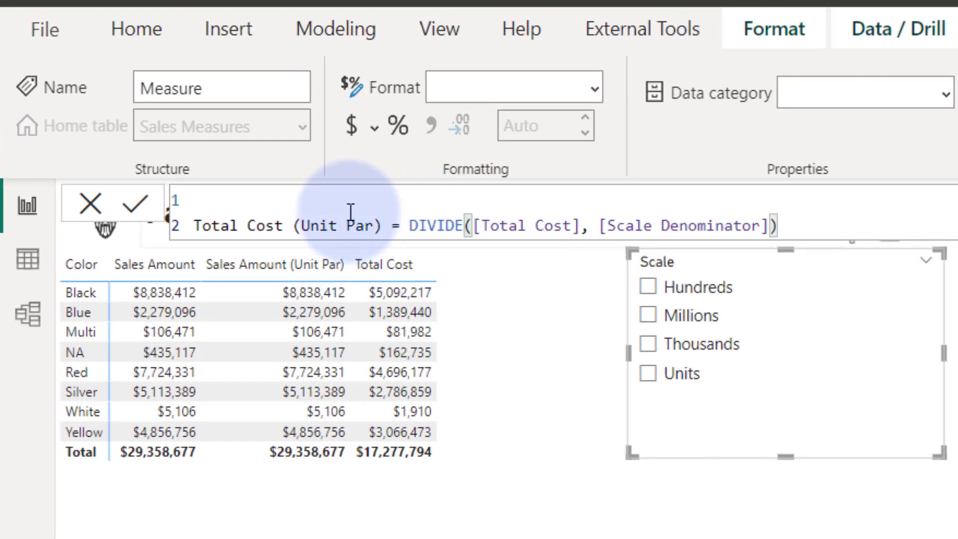
click(330, 201)
key(Delete)
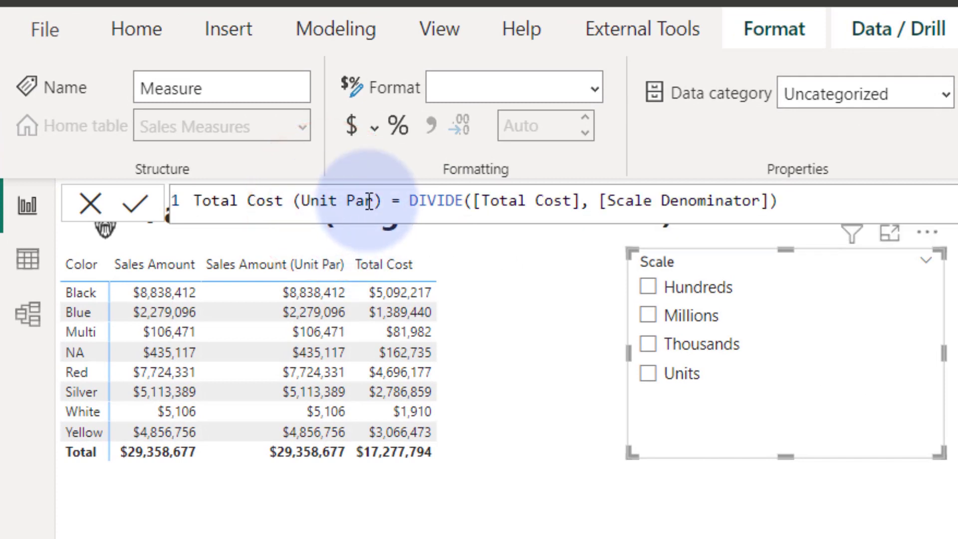
drag(474, 204, 528, 202)
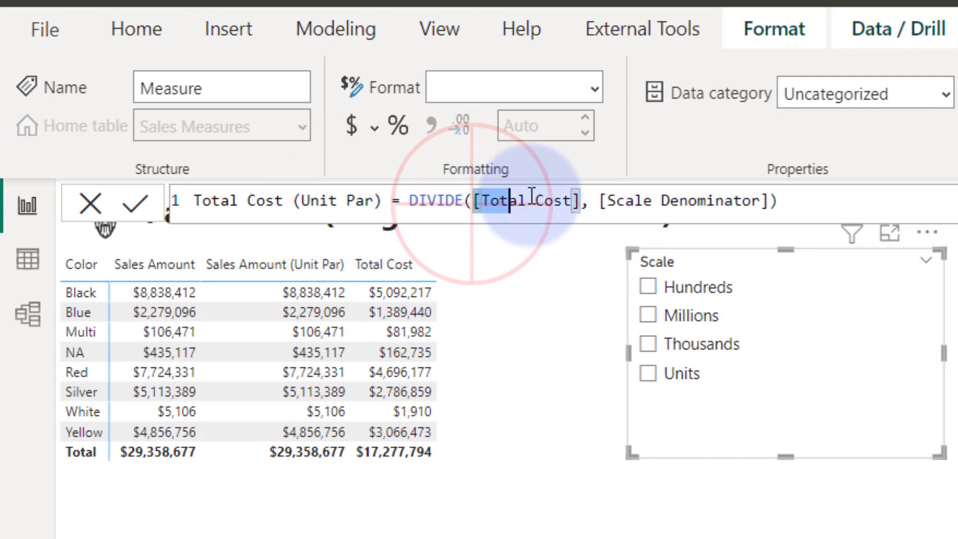
click(132, 212)
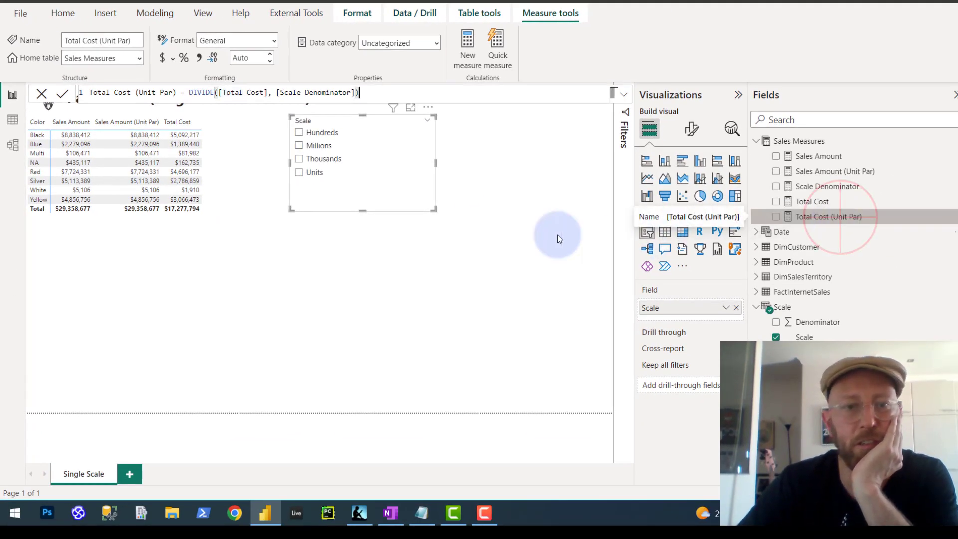
Add Total Cost (Unit Par) to the table and test Thousands, Millions, Hundreds, Units, then clear the slicer
drag(827, 216, 235, 166)
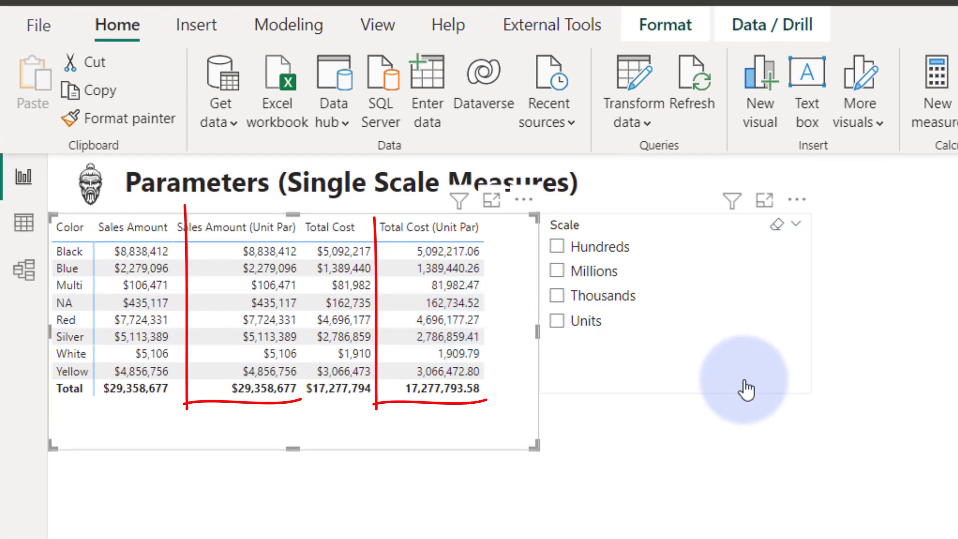
click(561, 295)
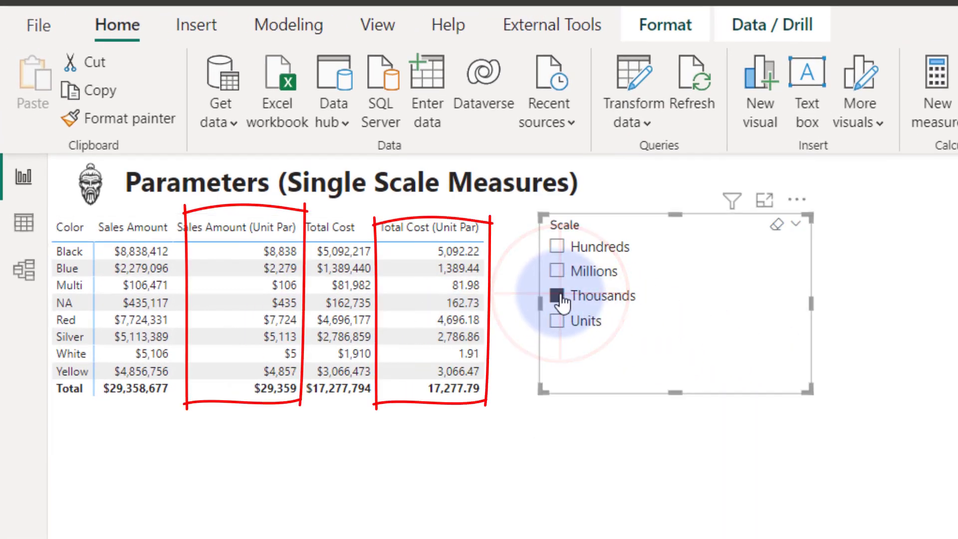
click(569, 281)
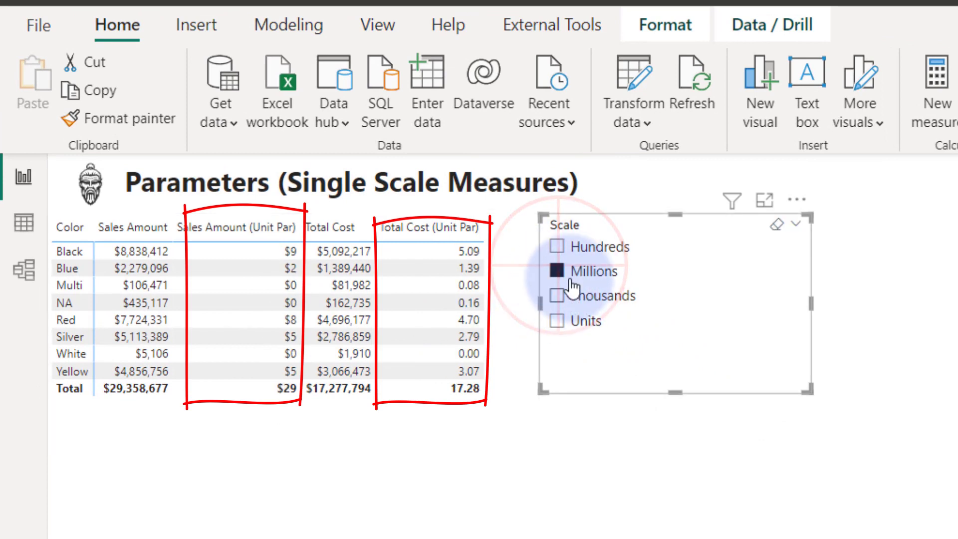
click(558, 247)
click(558, 321)
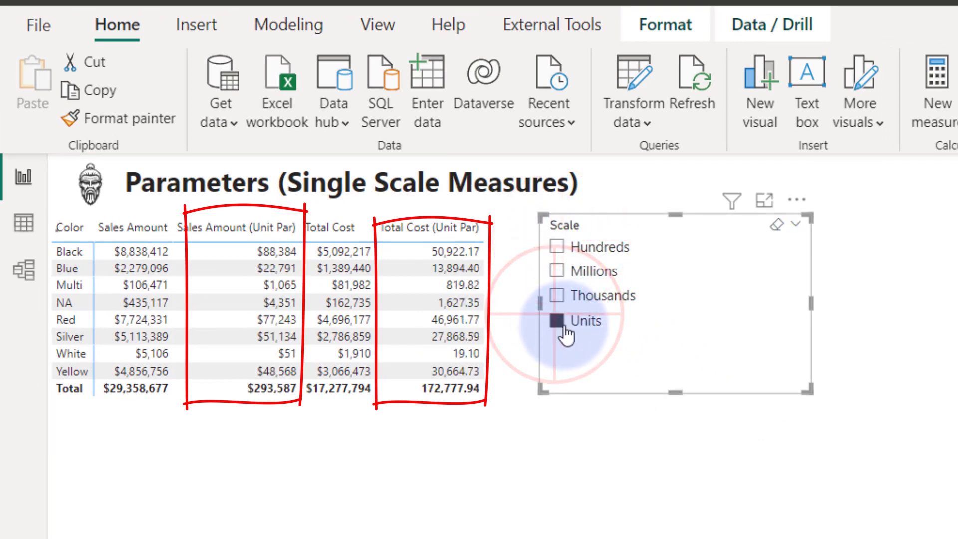
click(558, 321)
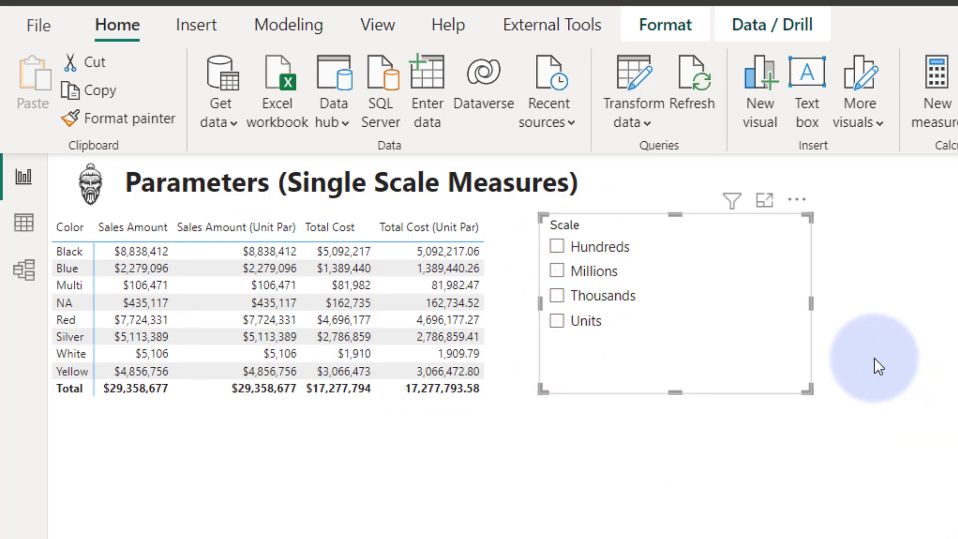